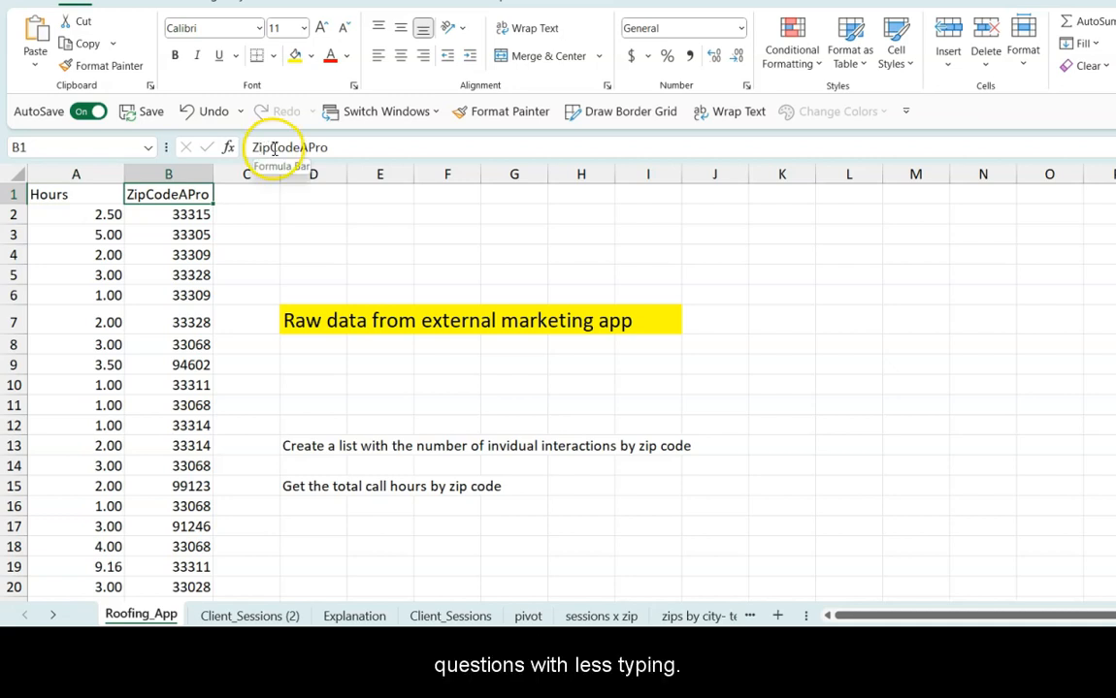
# Step: Rename the ZipCodeAPro header in B1 as Zip
pyautogui.doubleClick(270, 149)
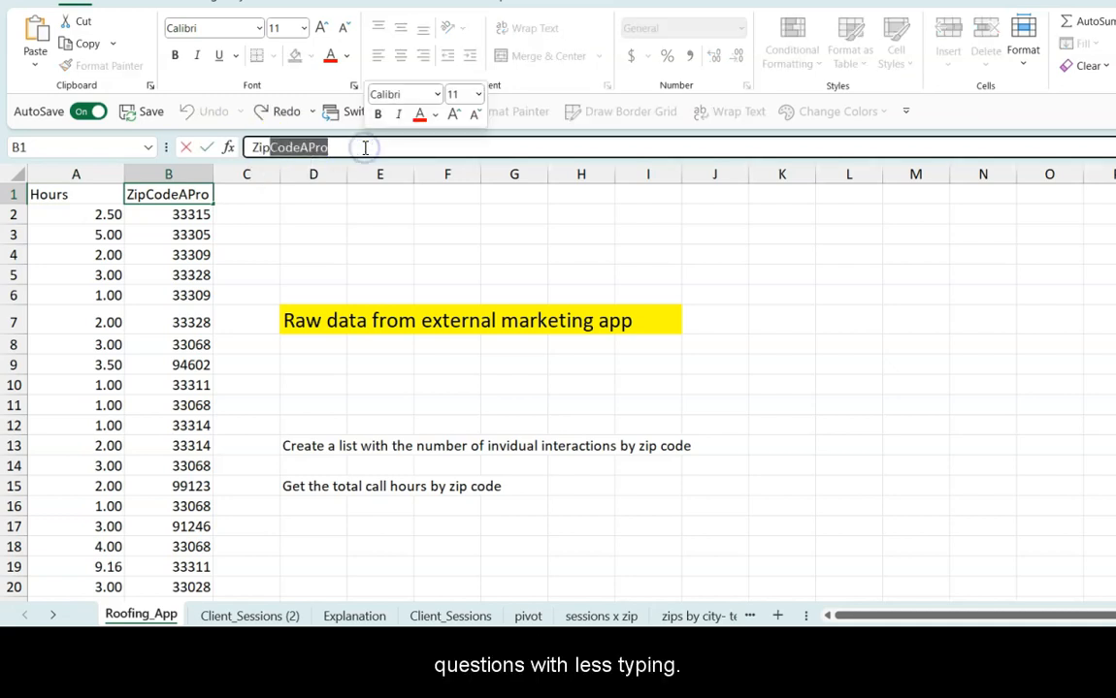
pyautogui.write('Zip')
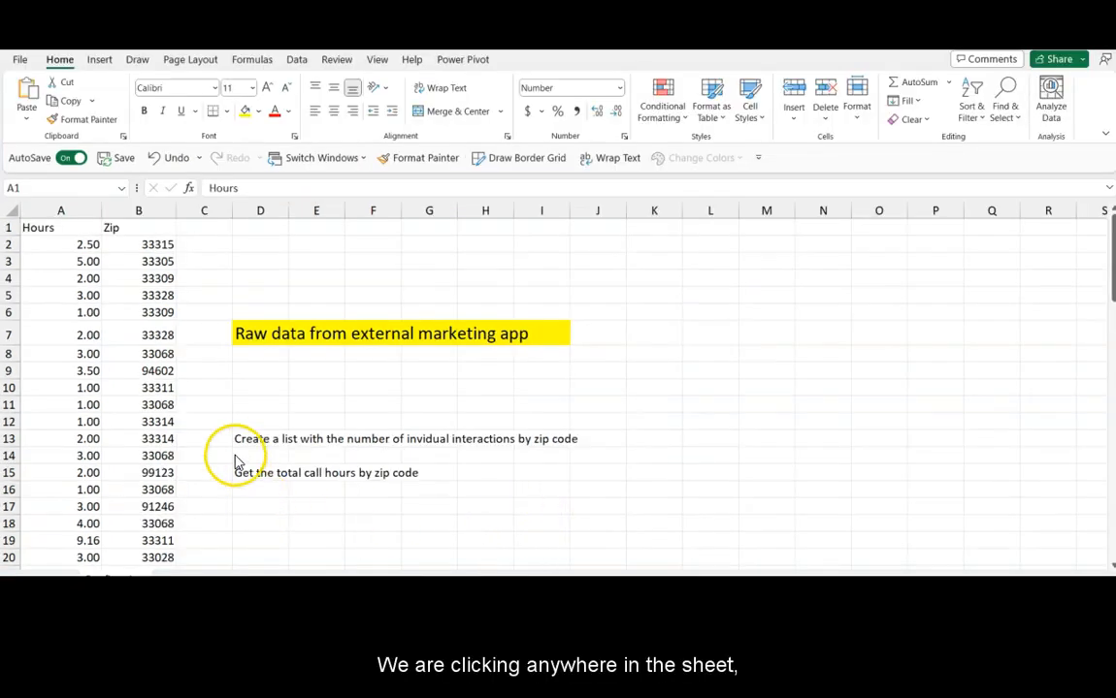
# Step: Ask Analyze Data to "count the hours and the sum of the total hours by zip code" and insert the answer table
pyautogui.click(249, 390)
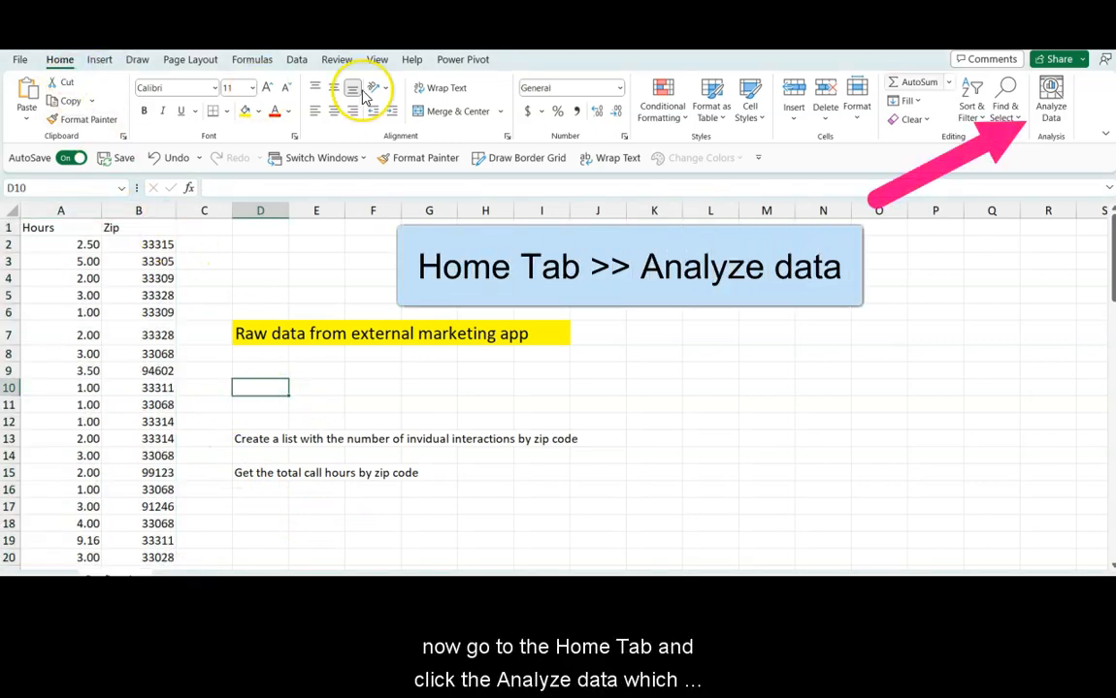
pyautogui.click(1050, 102)
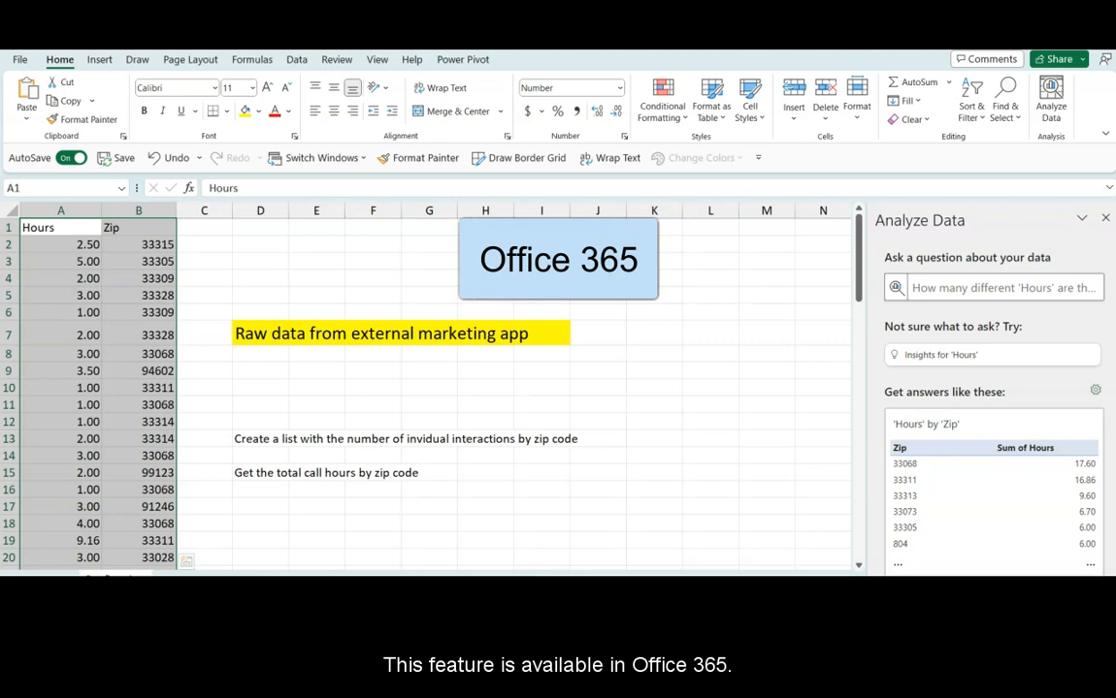
pyautogui.click(1022, 290)
pyautogui.write('count the hours and ')
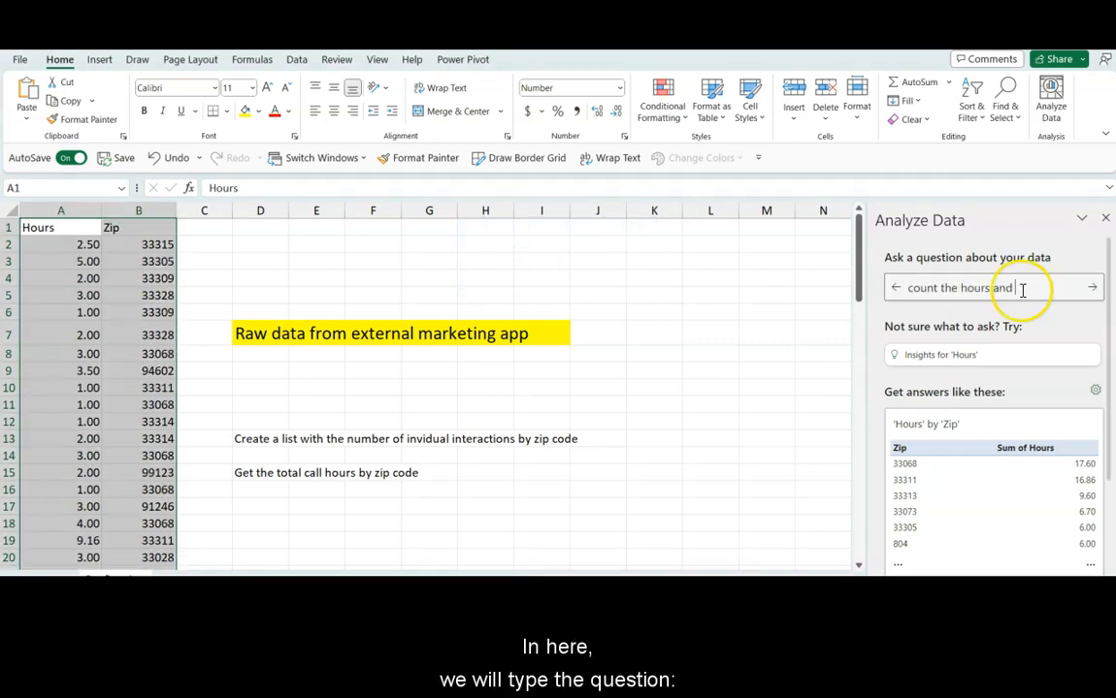
pyautogui.write('the sum')
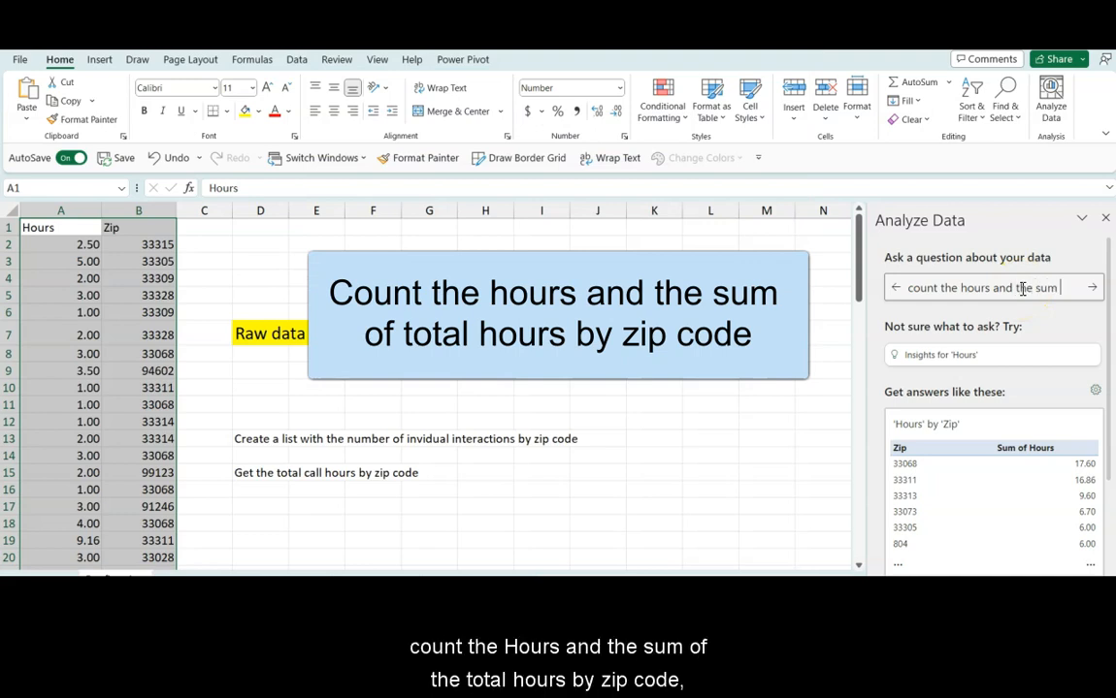
pyautogui.write(' of the total hours by zi')
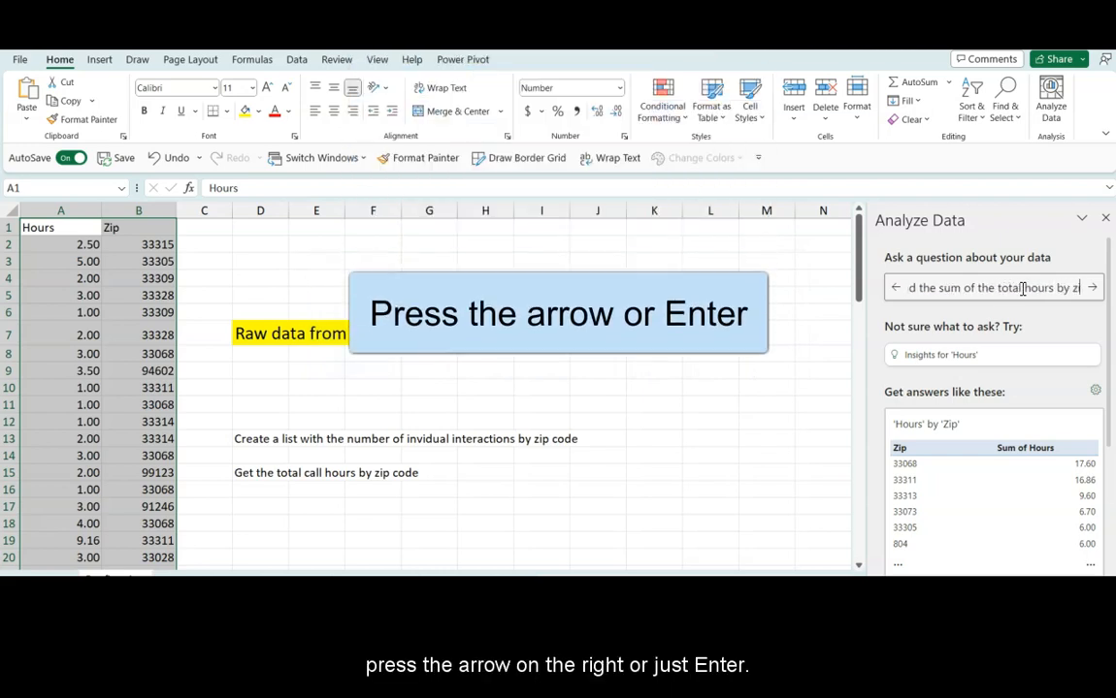
pyautogui.write('p code')
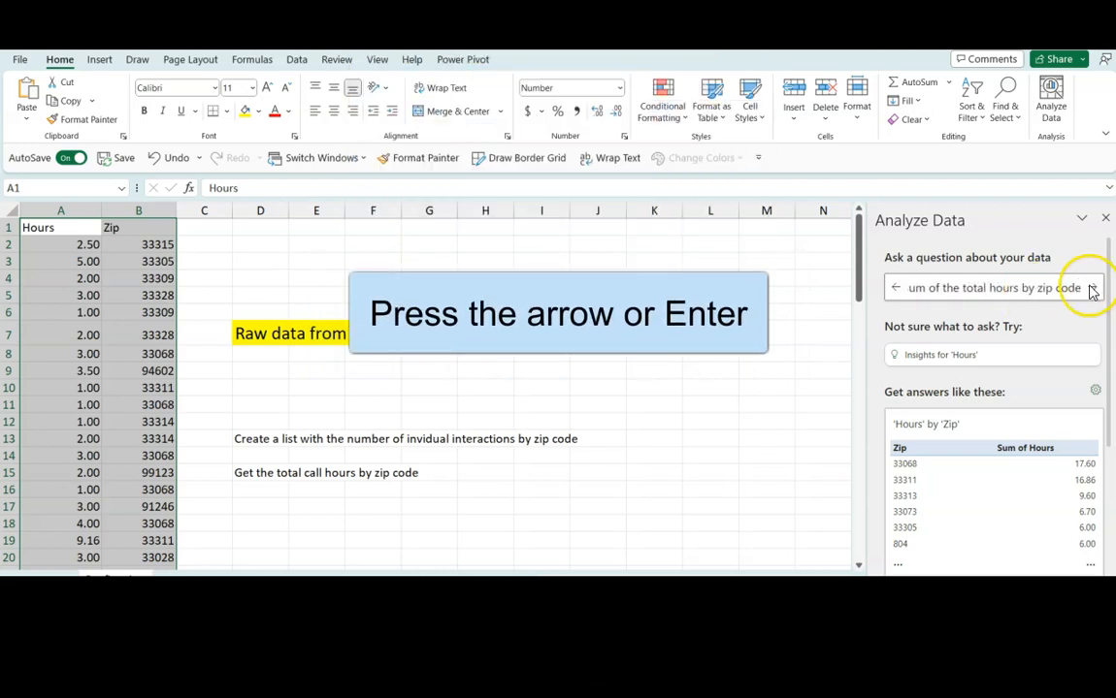
pyautogui.click(1090, 287)
pyautogui.scroll(-2, 907, 388)
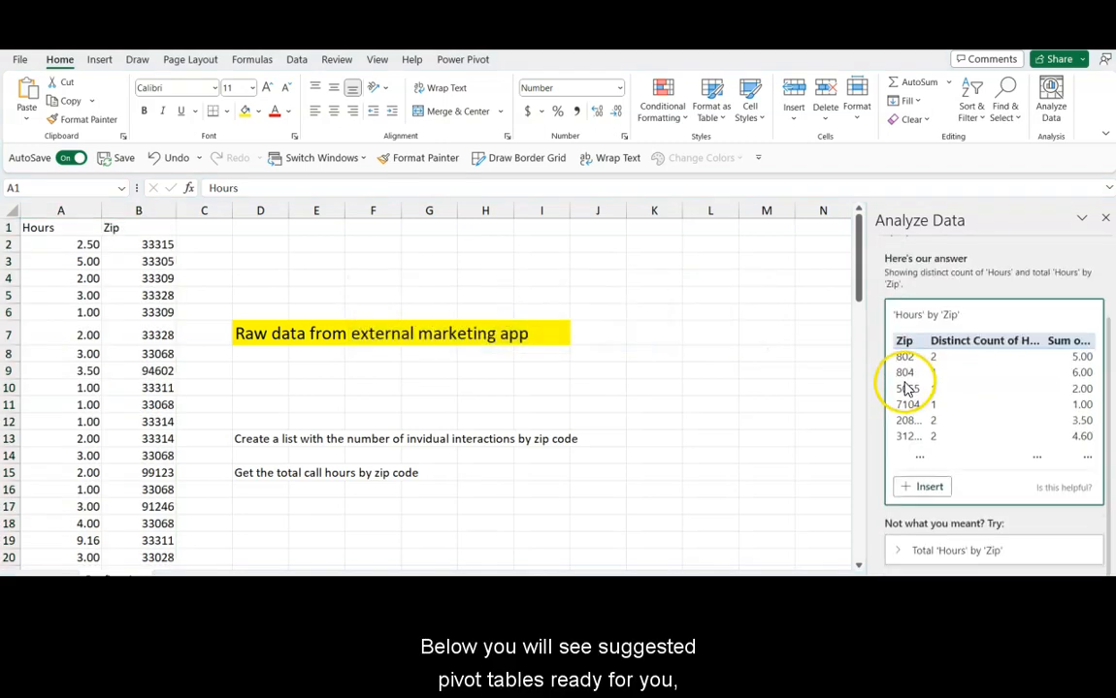
pyautogui.click(915, 488)
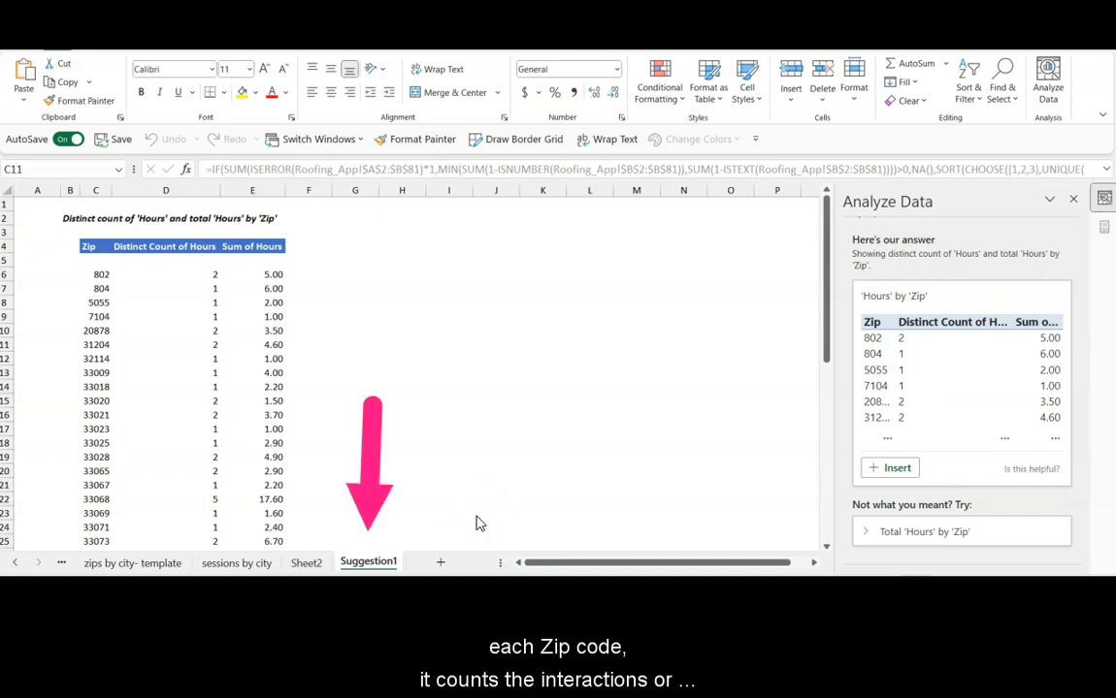
# Step: Review the Zip, Distinct Count of Hours and Sum of Hours columns and a few rows of the inserted table
pyautogui.click(85, 188)
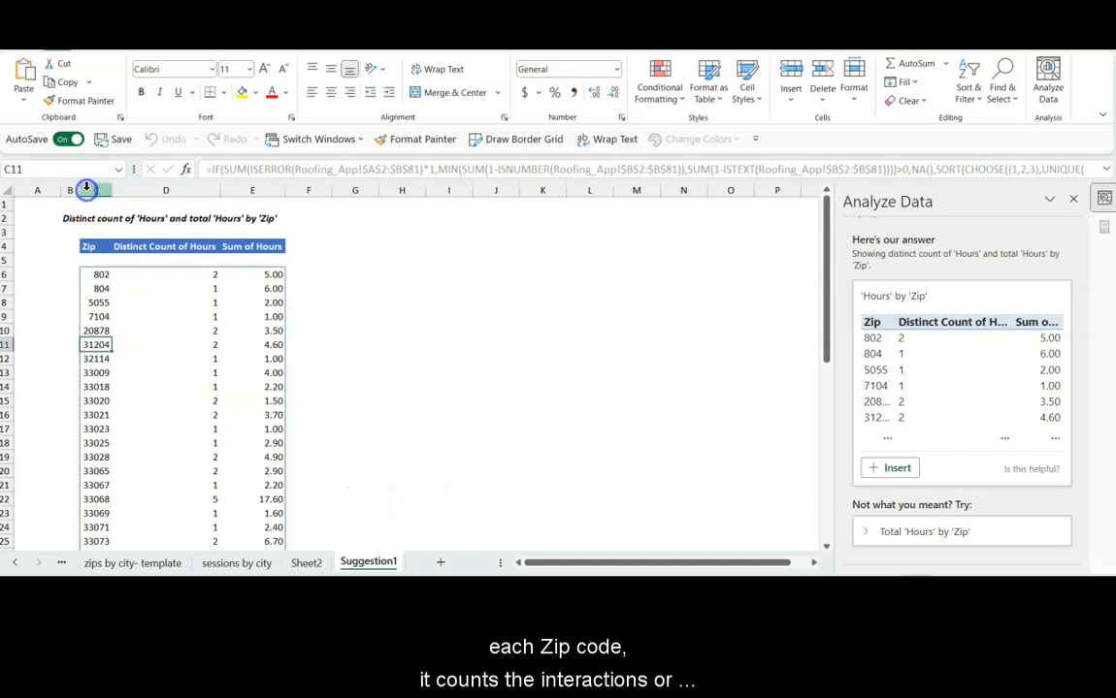
pyautogui.click(156, 190)
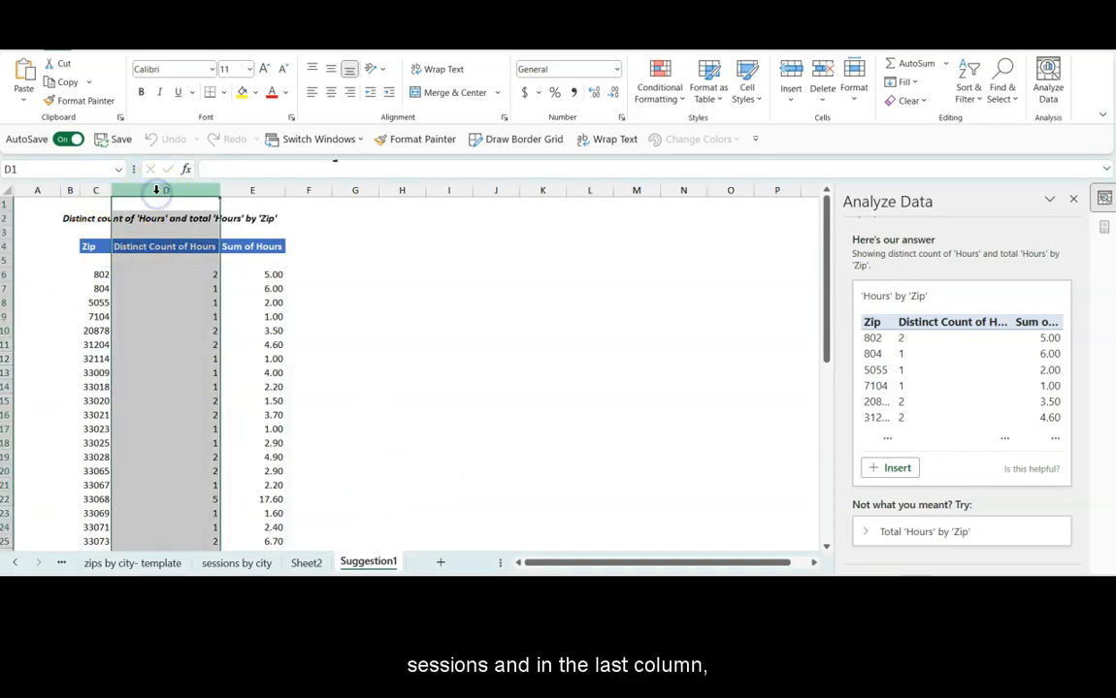
pyautogui.click(237, 189)
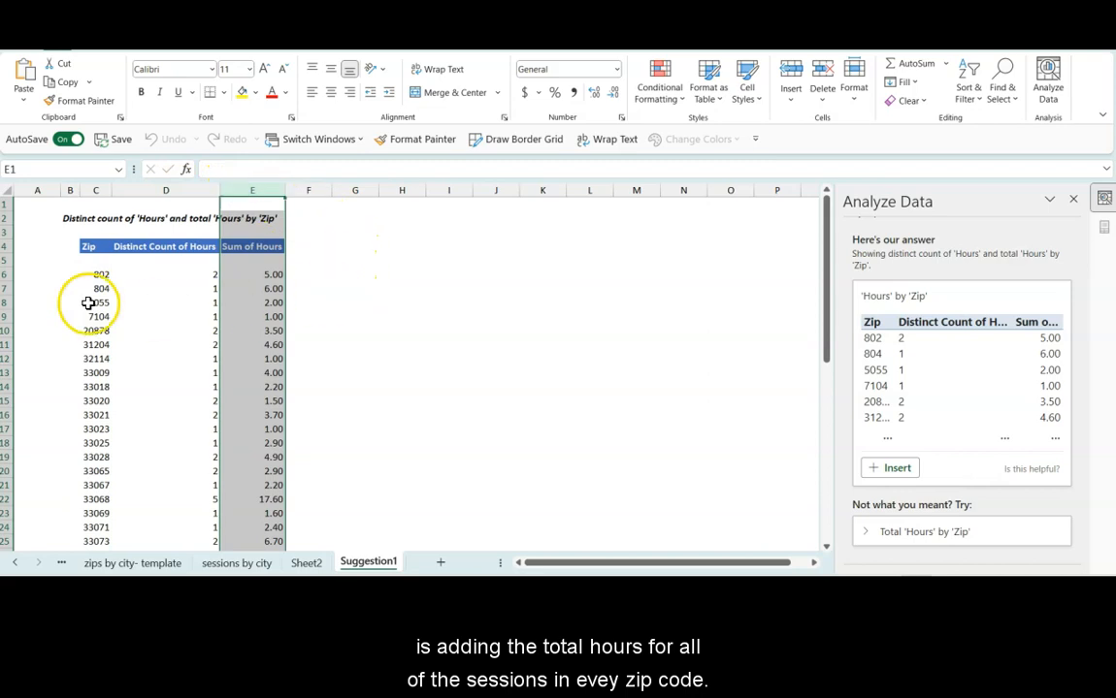
pyautogui.click(8, 316)
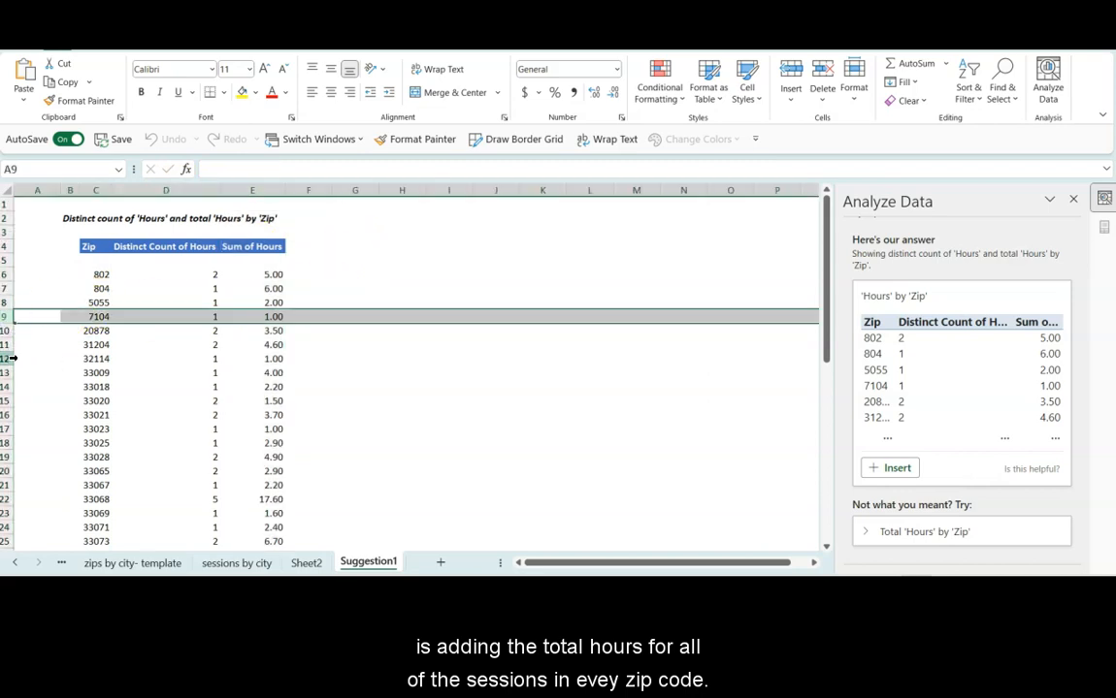
pyautogui.click(10, 358)
pyautogui.click(10, 219)
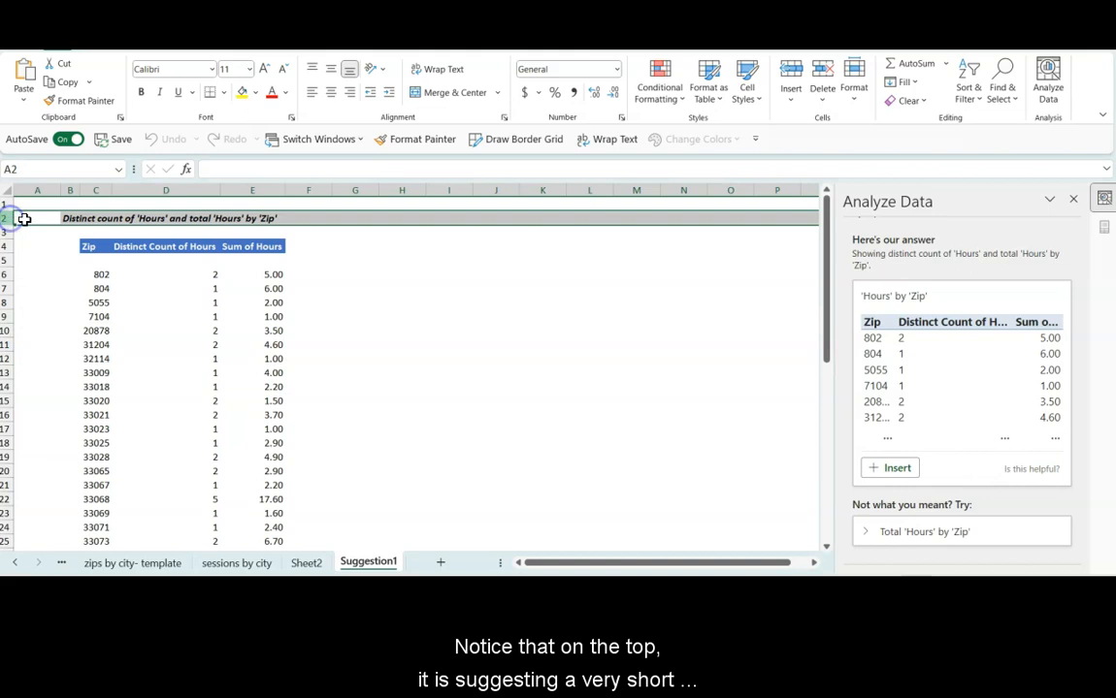
# Step: Copy the statement in B2 into an empty Notepad document for reuse and return to the workbook
pyautogui.click(70, 219)
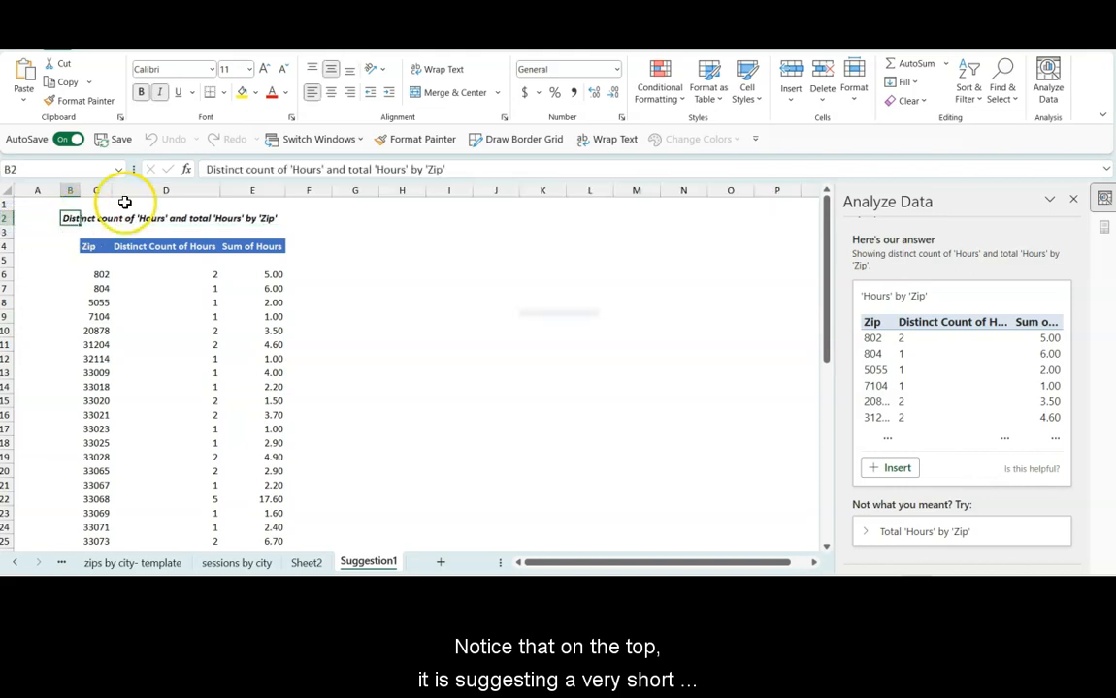
pyautogui.moveTo(206, 169); pyautogui.dragTo(470, 169)
pyautogui.hotkey('ctrl', 'c')
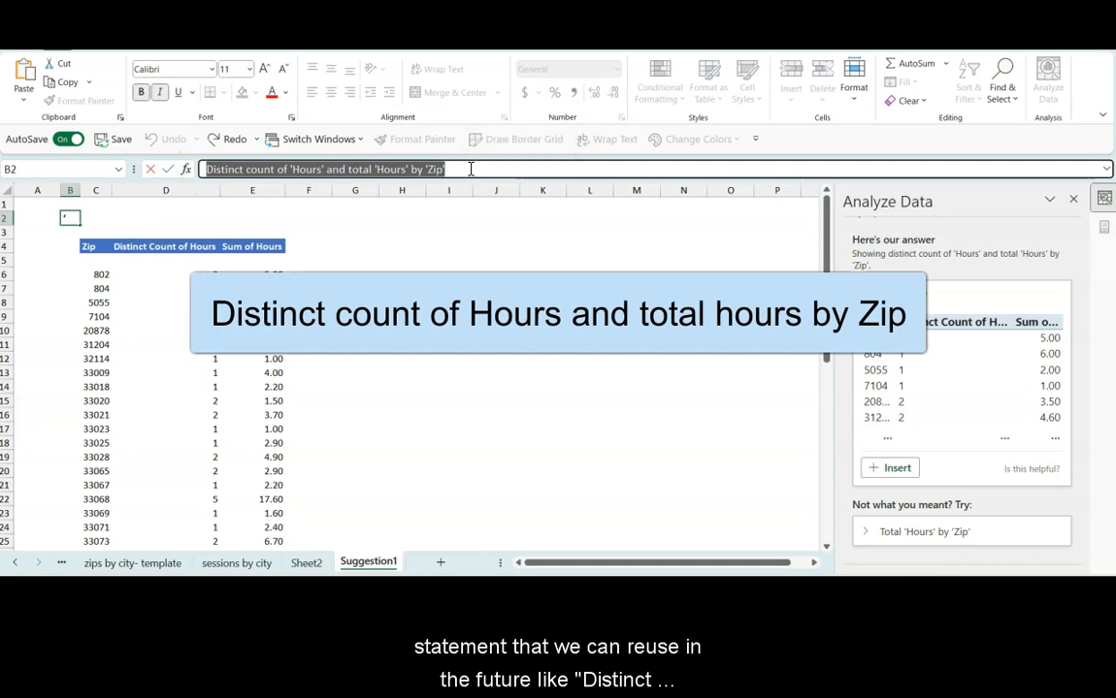
pyautogui.moveTo(595, 590)
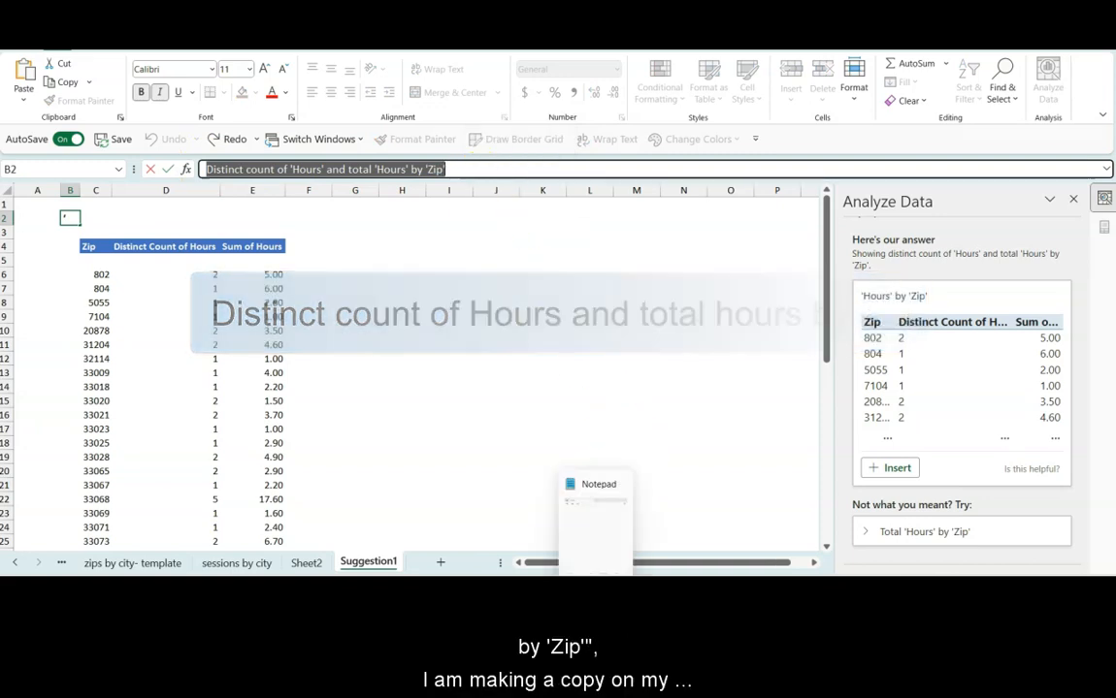
pyautogui.click(596, 588)
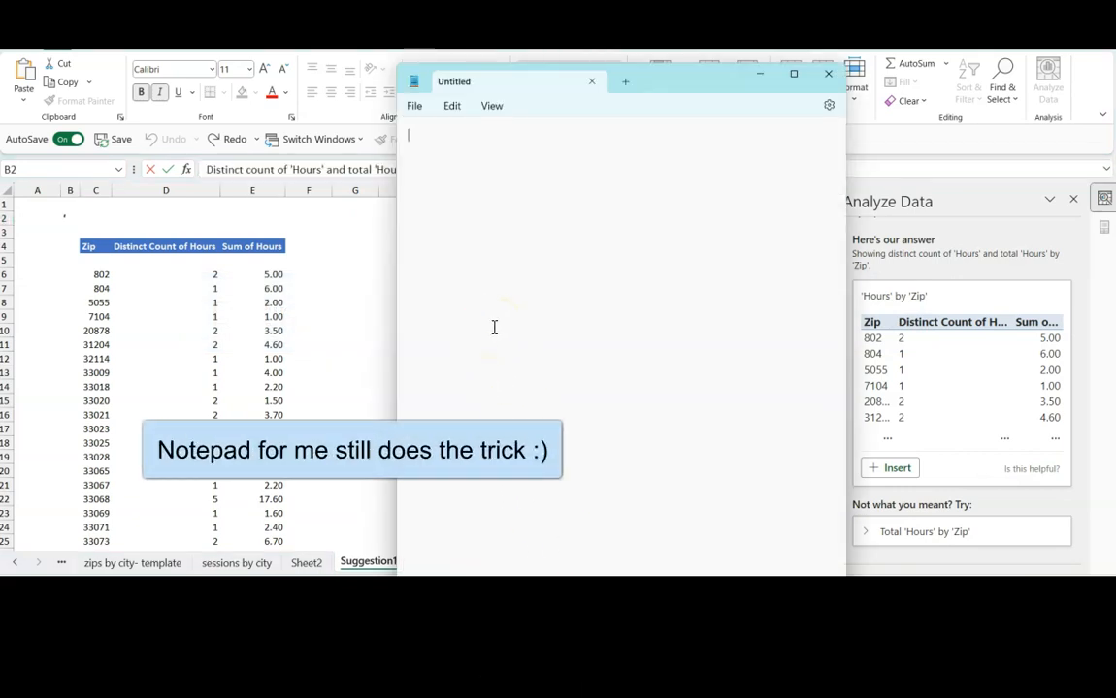
pyautogui.hotkey('ctrl', 'v')
pyautogui.click(485, 275)
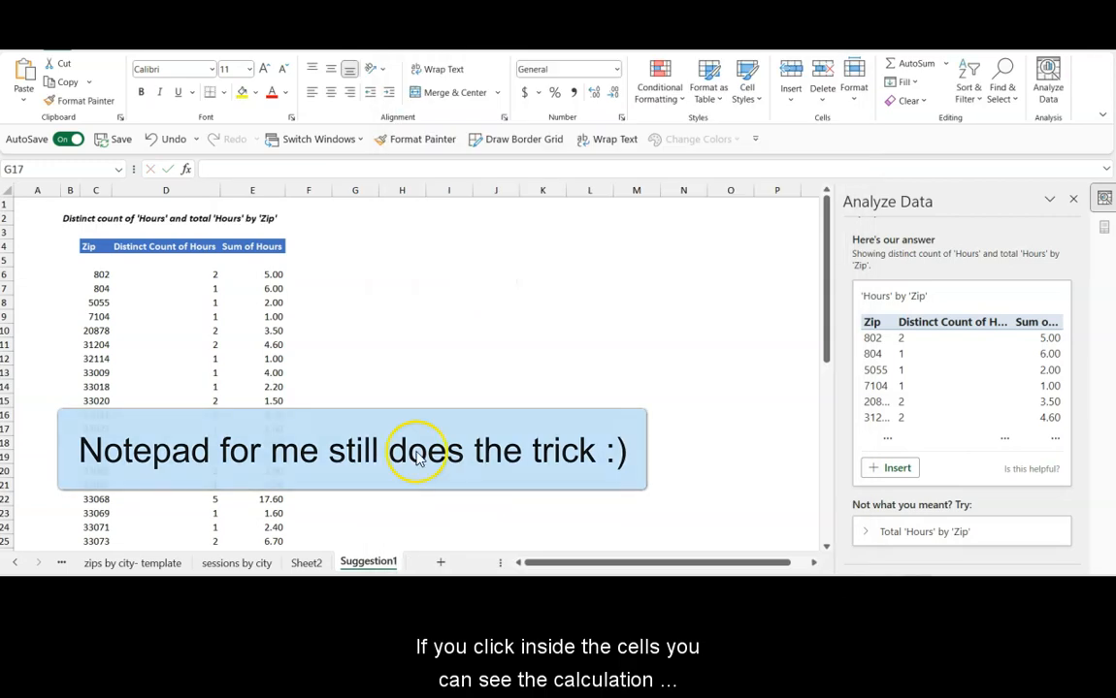
# Step: Check the formulas behind the table, then replace columns C to E with their own values by copying and pasting as Values in place
pyautogui.click(188, 388)
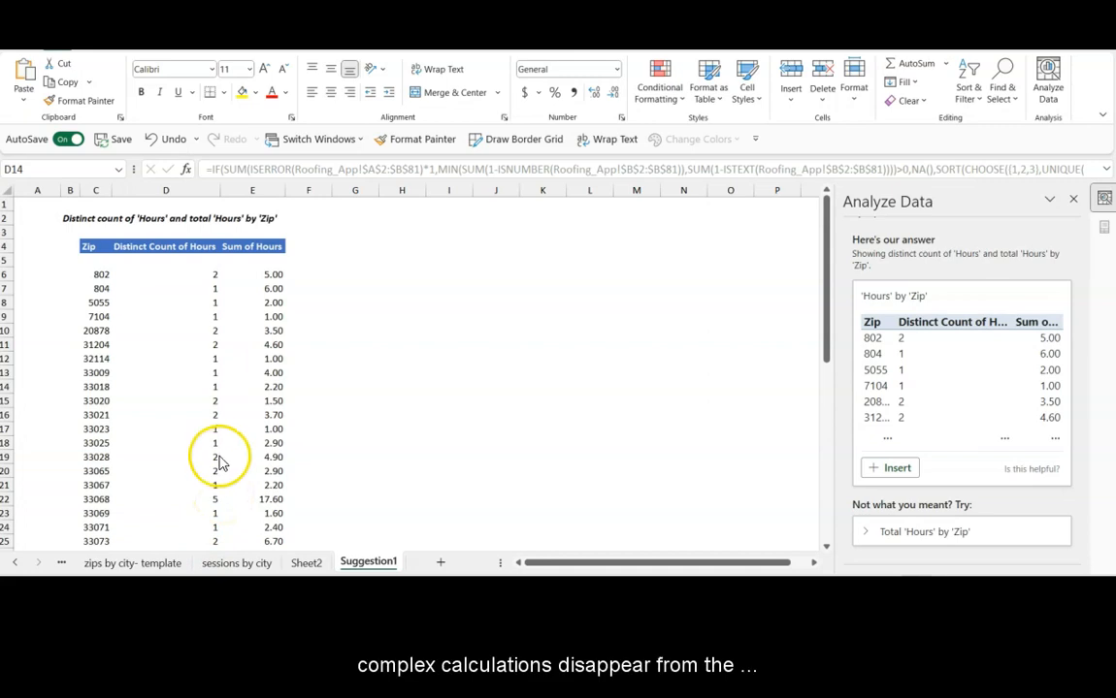
pyautogui.click(219, 456)
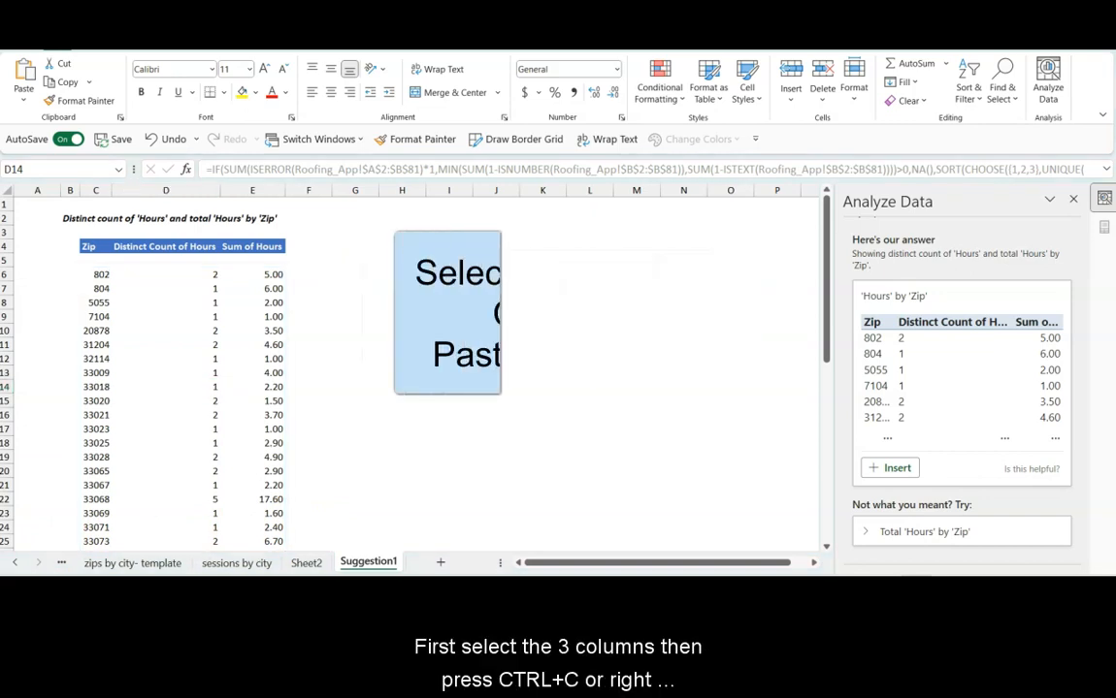
pyautogui.click(91, 190)
pyautogui.moveTo(91, 190); pyautogui.dragTo(233, 190)
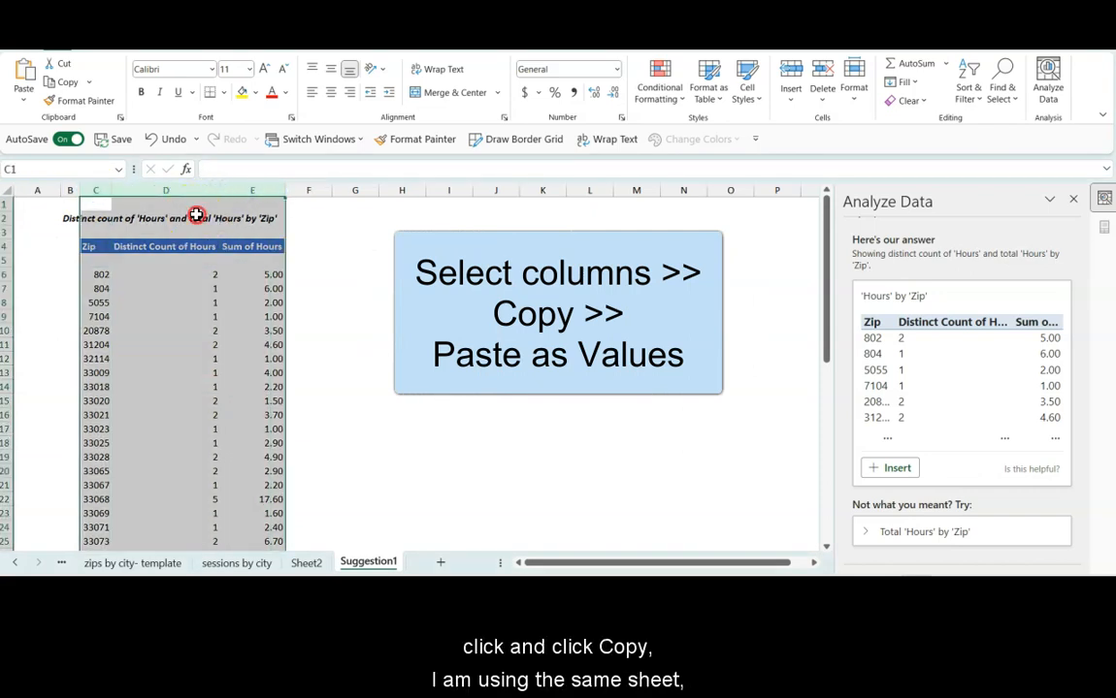
pyautogui.rightClick(196, 215)
pyautogui.click(233, 273)
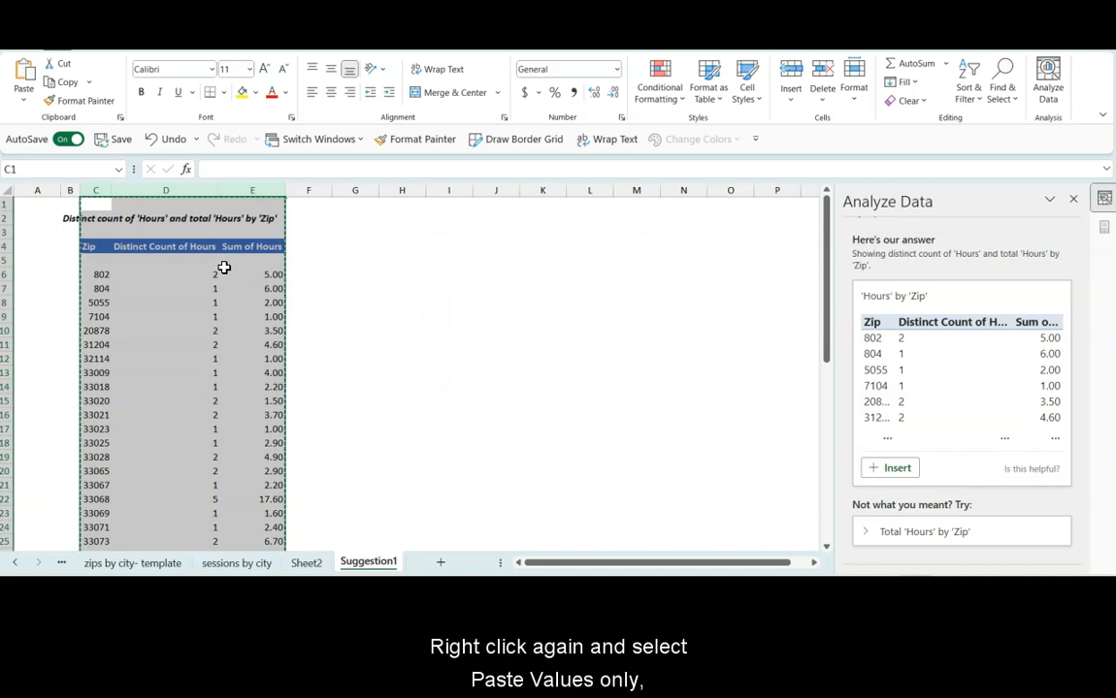
pyautogui.rightClick(225, 275)
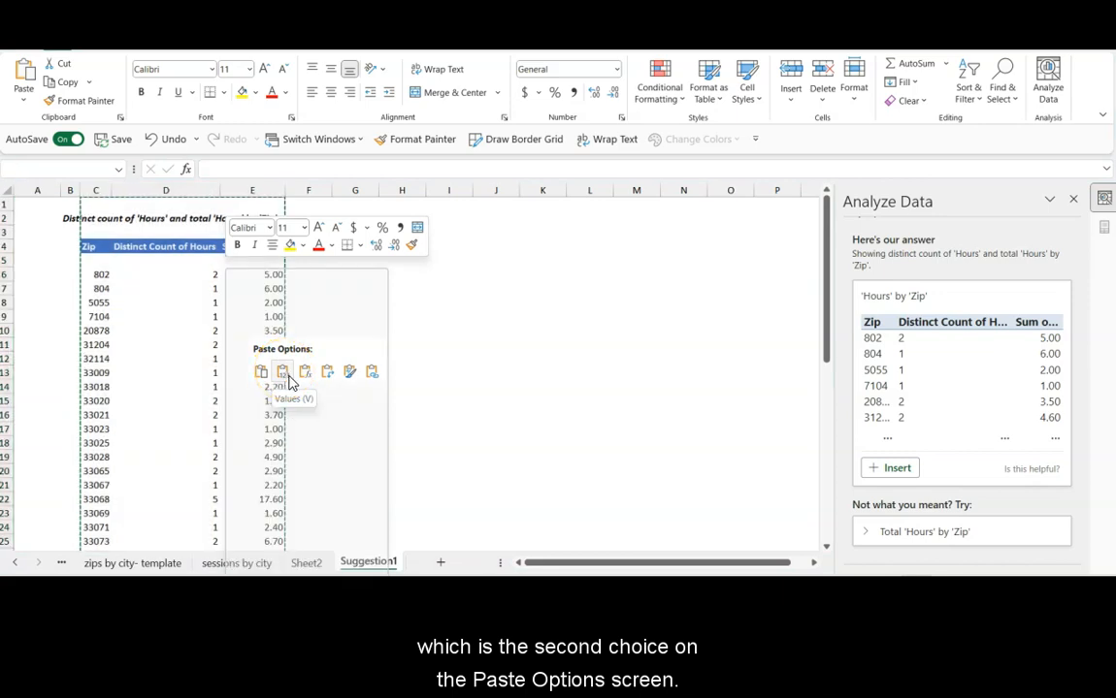
pyautogui.click(283, 372)
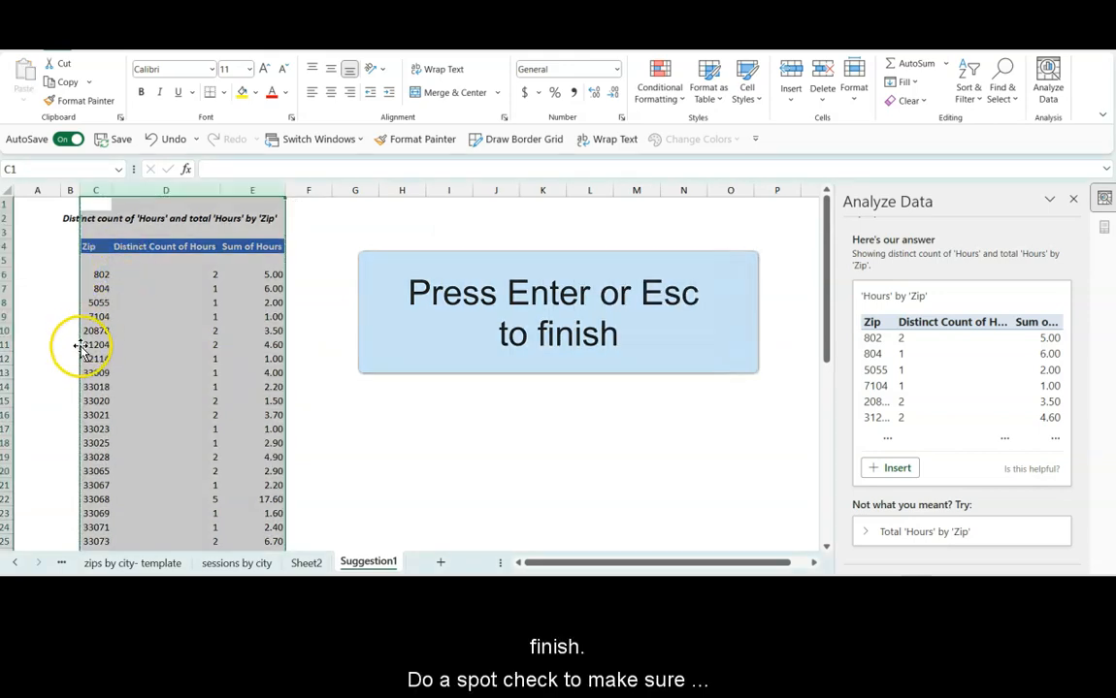
pyautogui.press('Escape')
# Step: Spot-check cells in the Zip, Distinct Count of Hours and Sum of Hours columns for leftover formulas
pyautogui.click(355, 386)
pyautogui.click(93, 372)
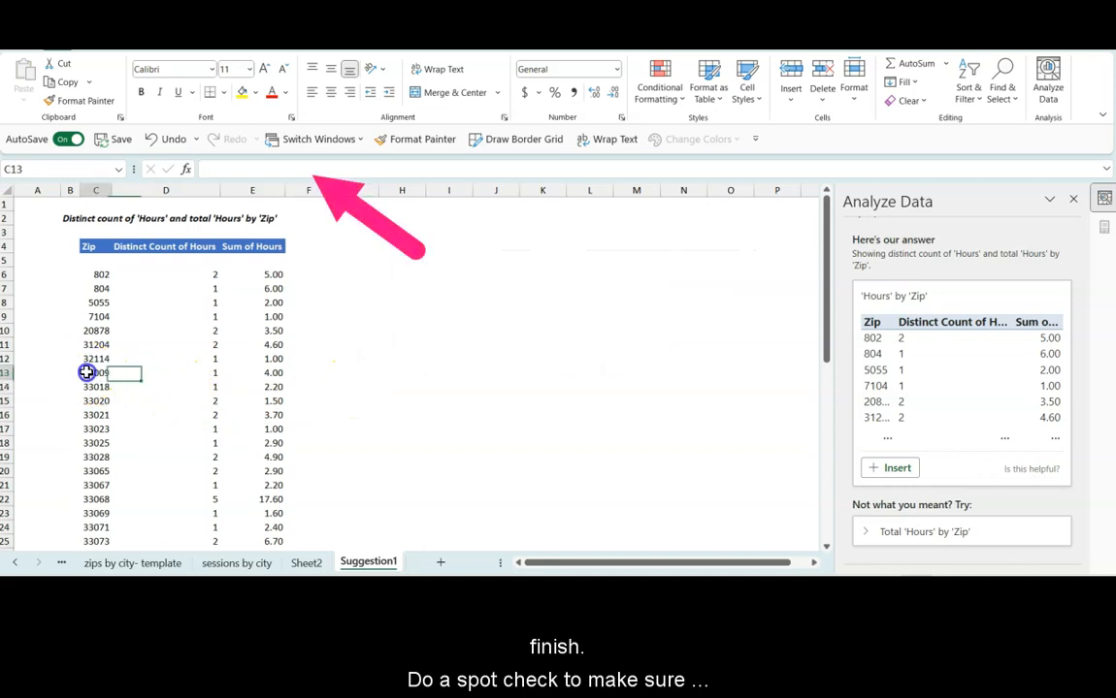
pyautogui.click(95, 412)
pyautogui.click(272, 357)
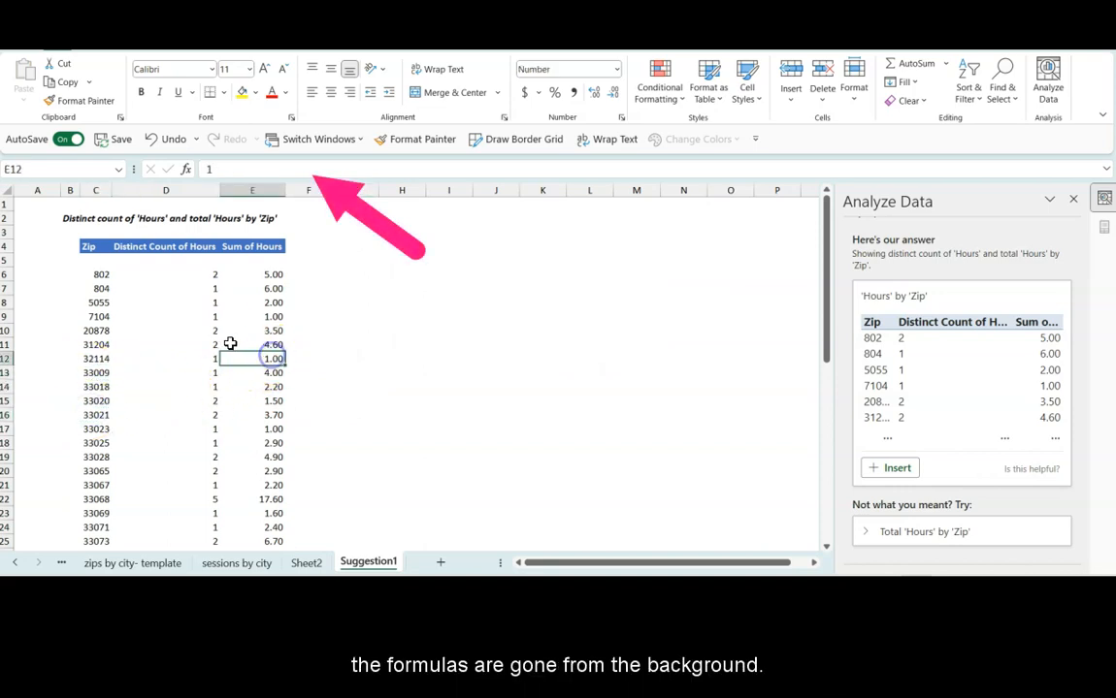
pyautogui.click(166, 332)
# Step: Turn on filters for the Zip, Distinct Count of Hours and Sum of Hours headers in row 4
pyautogui.click(96, 251)
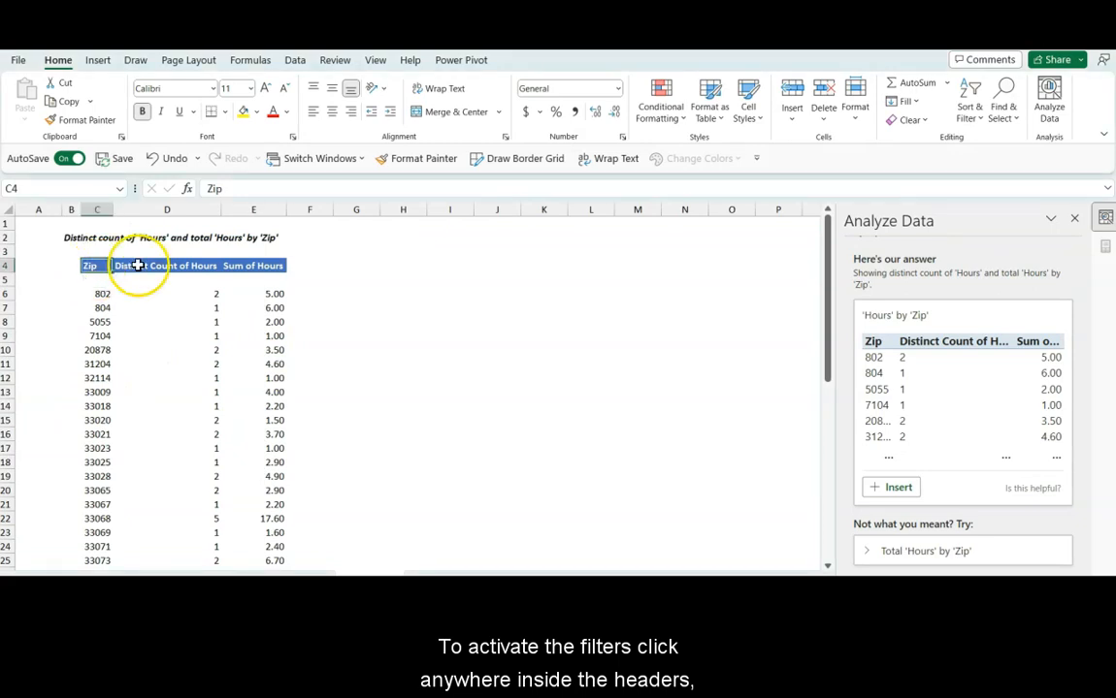
pyautogui.click(164, 265)
pyautogui.click(239, 264)
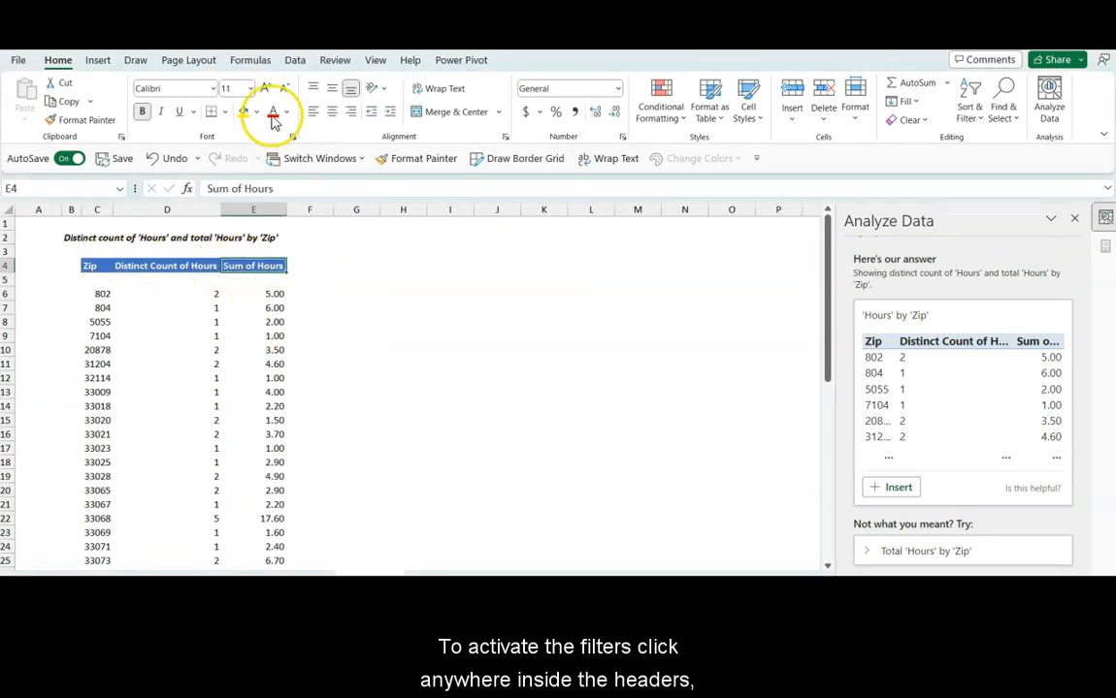
pyautogui.click(294, 61)
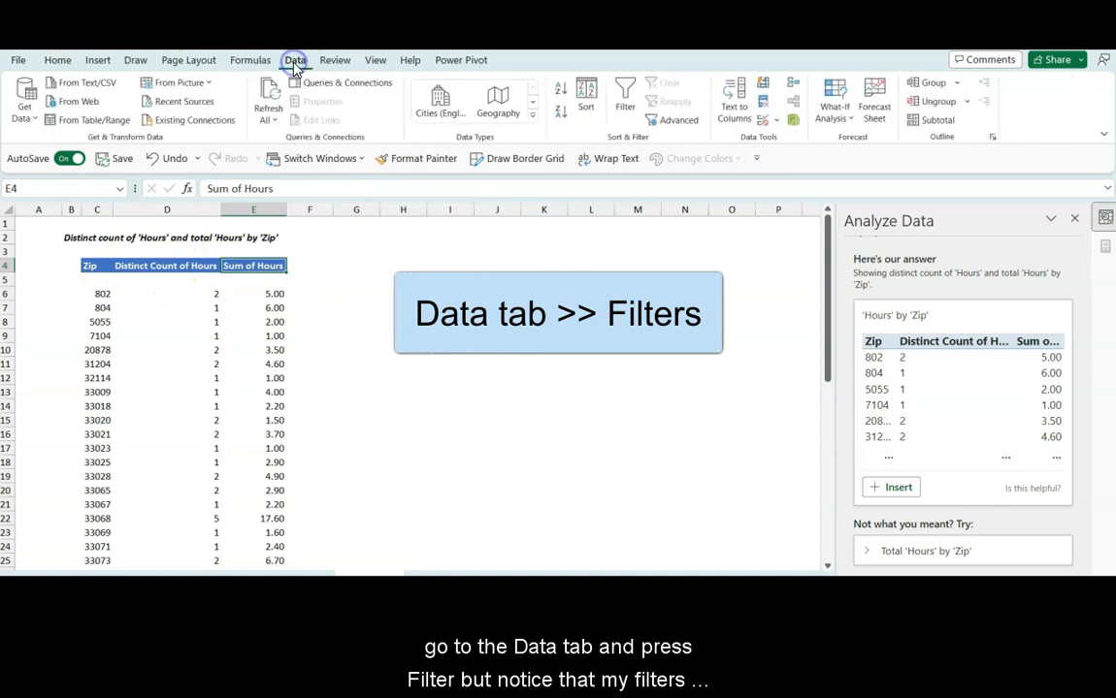
pyautogui.click(625, 97)
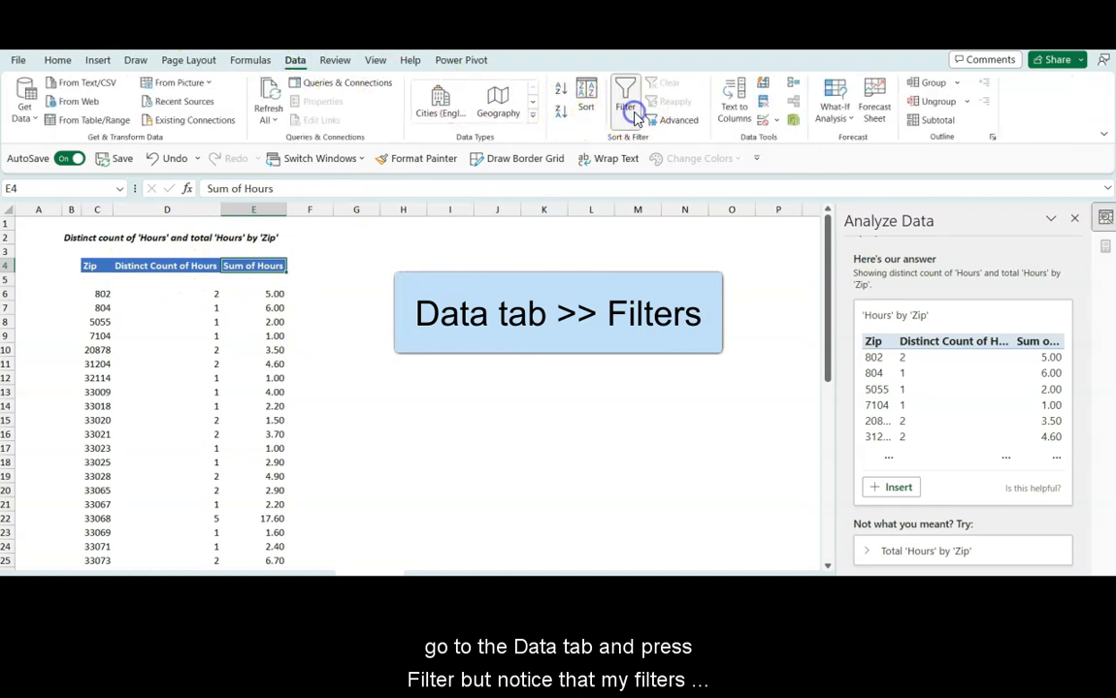
pyautogui.click(107, 267)
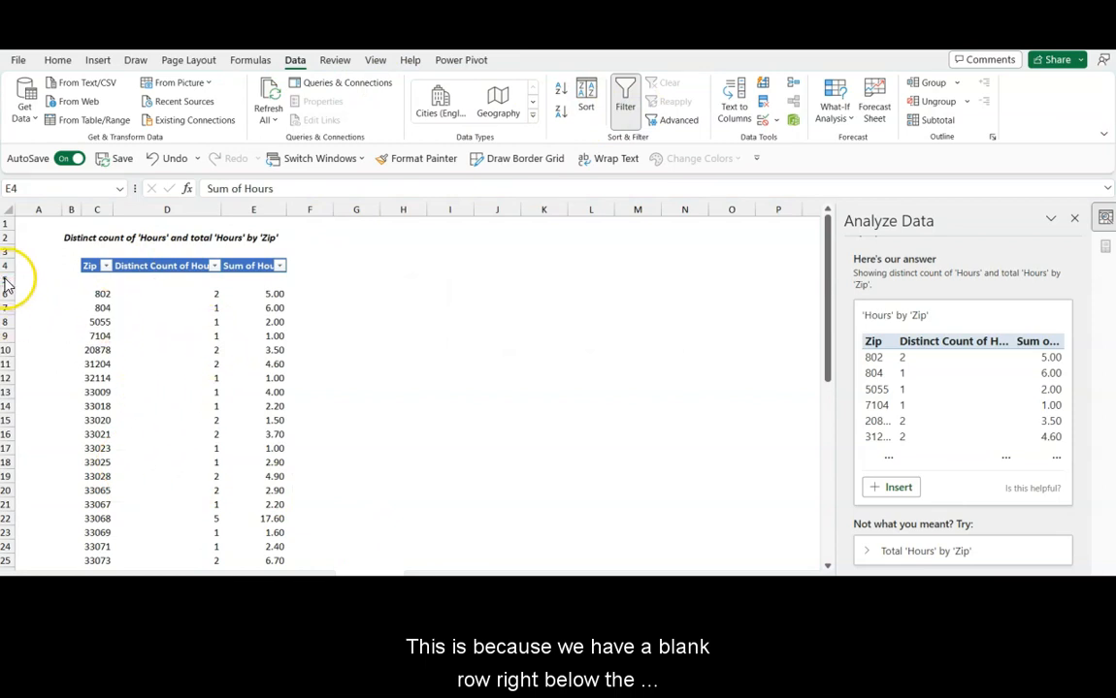
# Step: Delete the blank row 5 between the table headers and the data
pyautogui.click(7, 279)
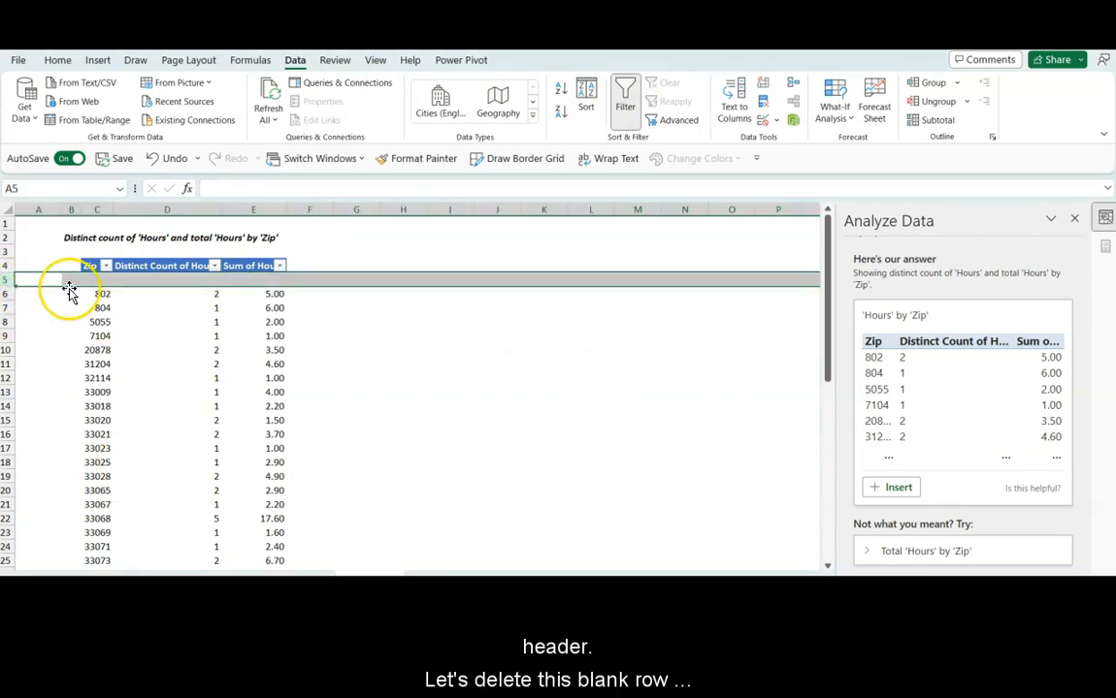
pyautogui.rightClick(7, 281)
pyautogui.click(50, 451)
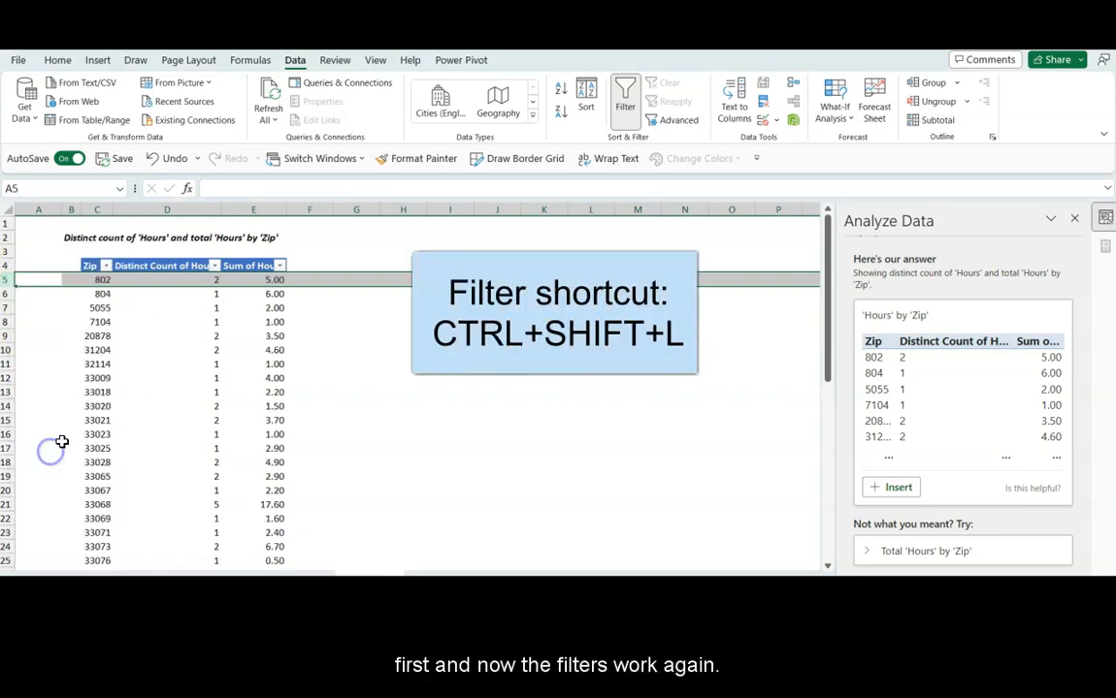
# Step: Select the Zip column and enable Numerical Count, Count and Average as status bar calculations
pyautogui.click(105, 265)
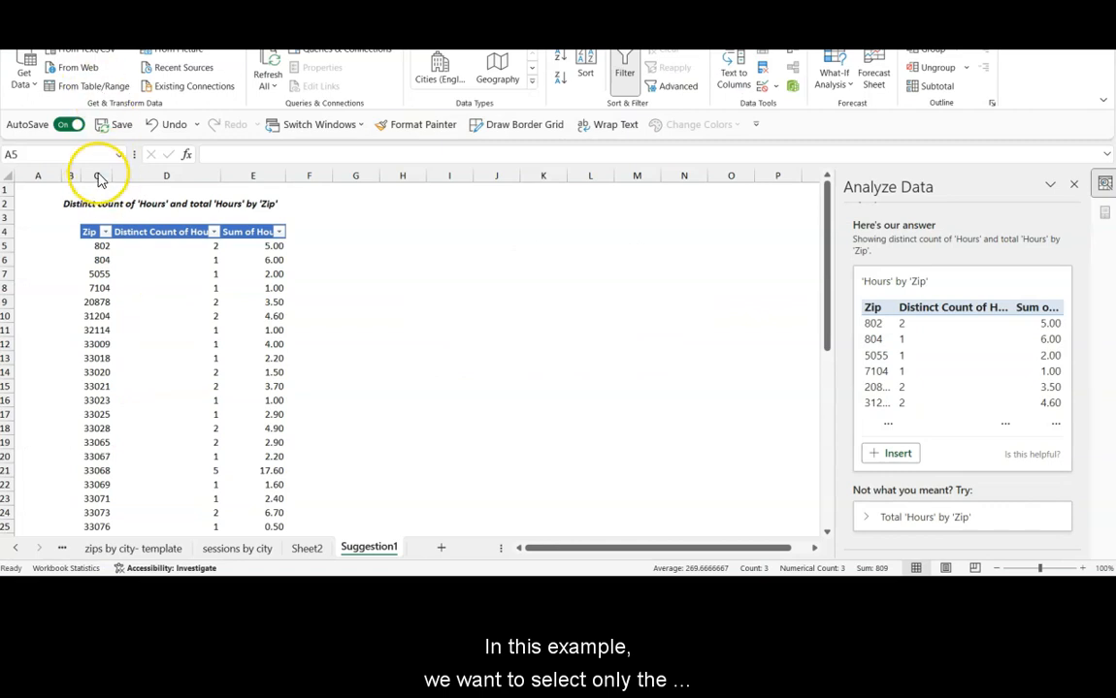
pyautogui.click(97, 175)
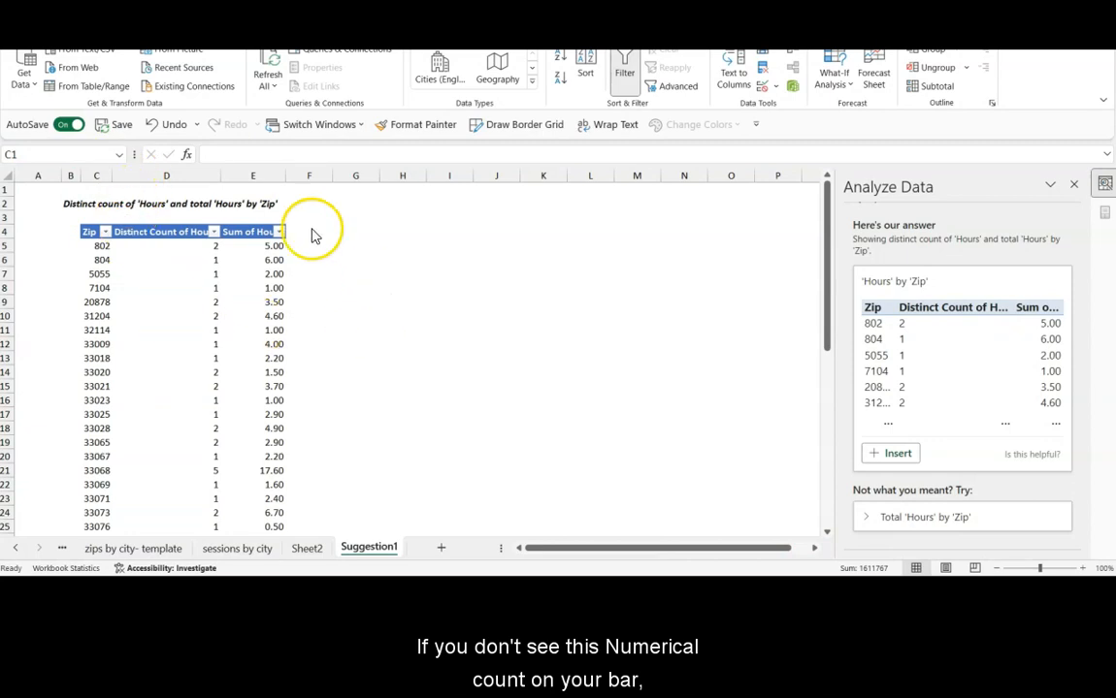
pyautogui.click(96, 175)
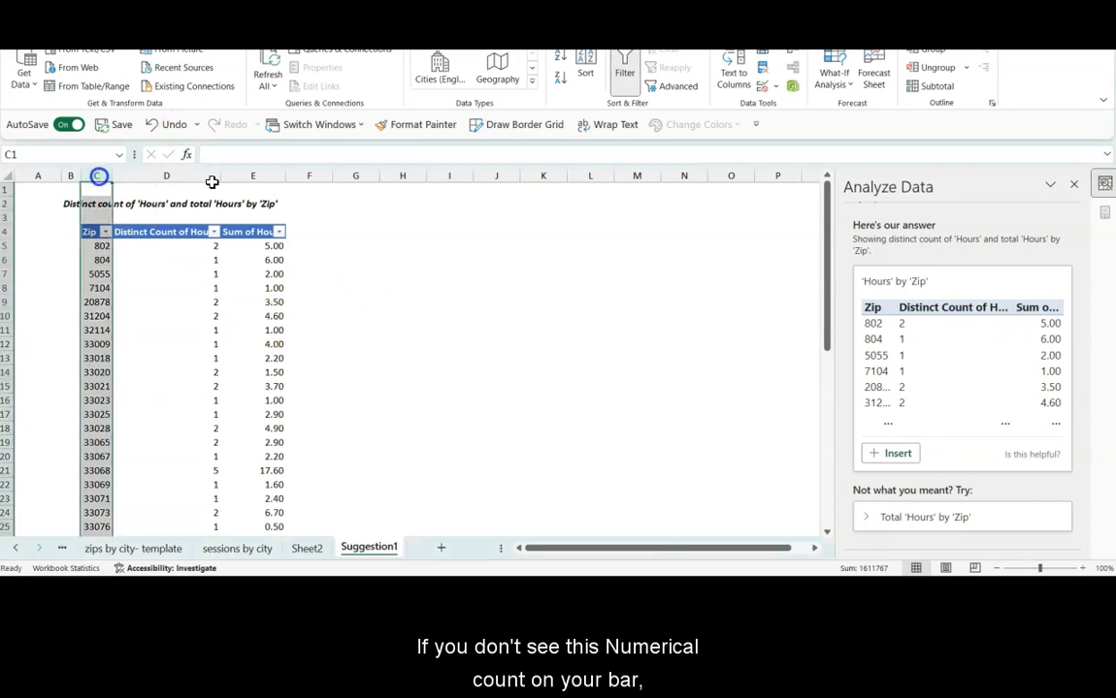
pyautogui.rightClick(450, 570)
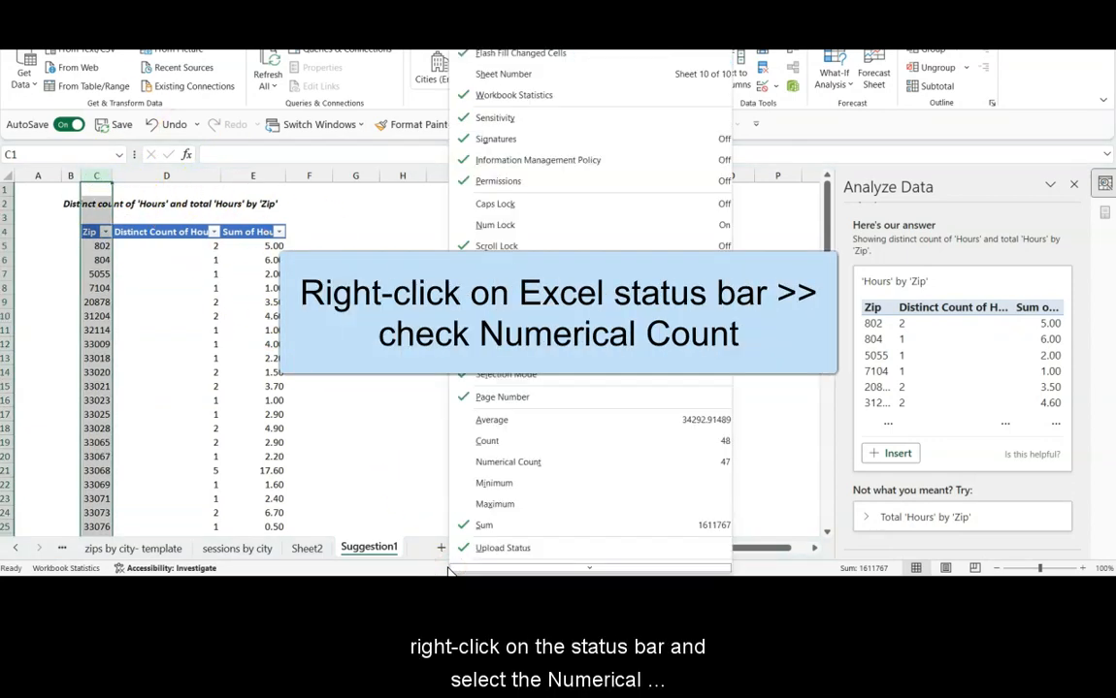
pyautogui.click(501, 463)
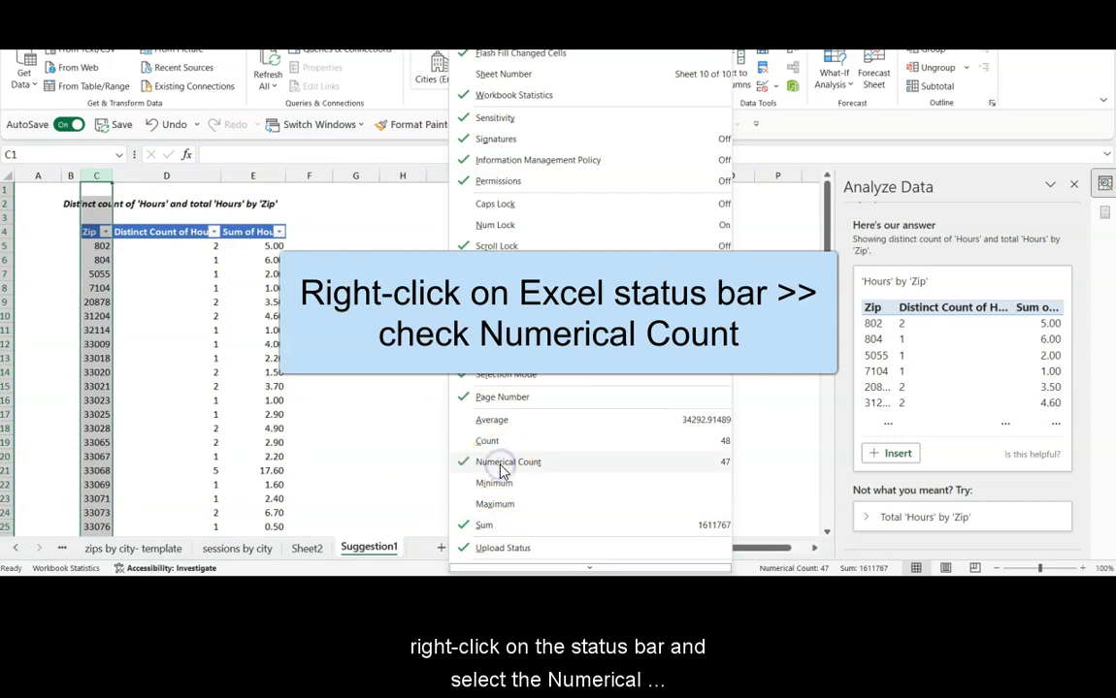
pyautogui.click(499, 443)
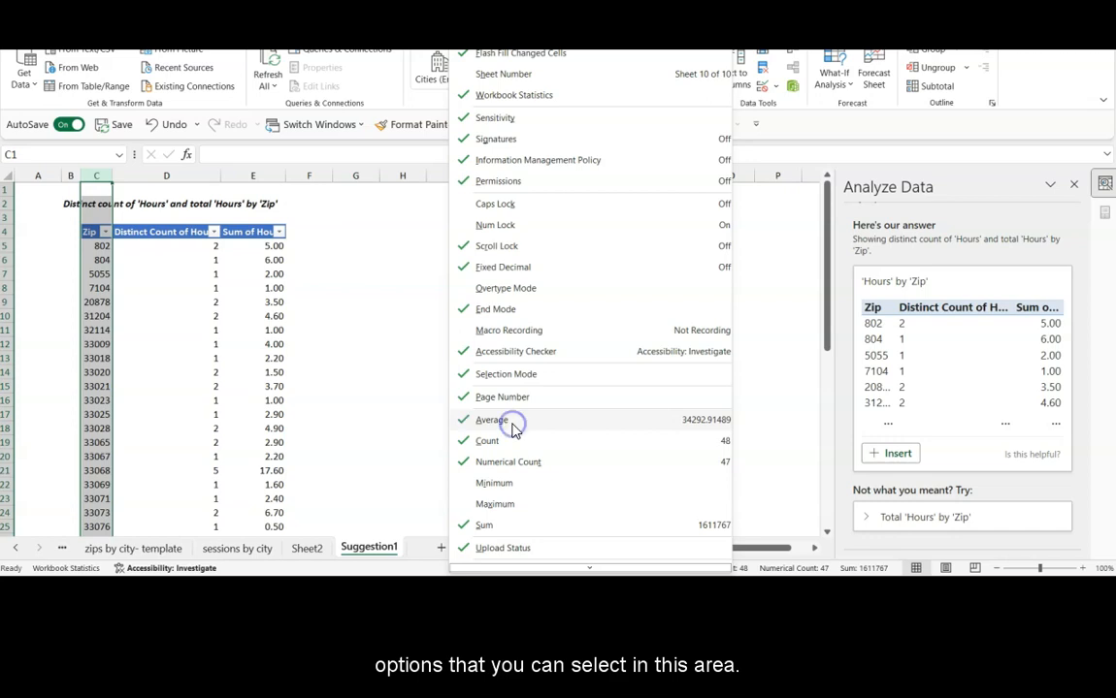
pyautogui.click(438, 436)
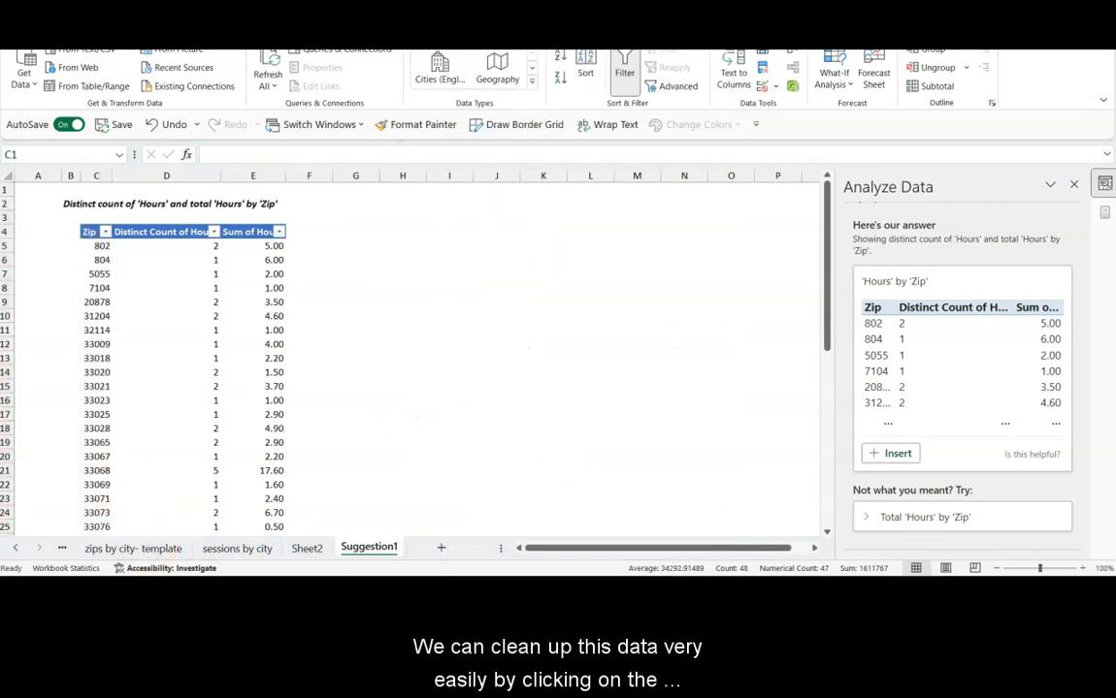
# Step: Filter the Zip column to zip codes matching the search text 33
pyautogui.click(106, 236)
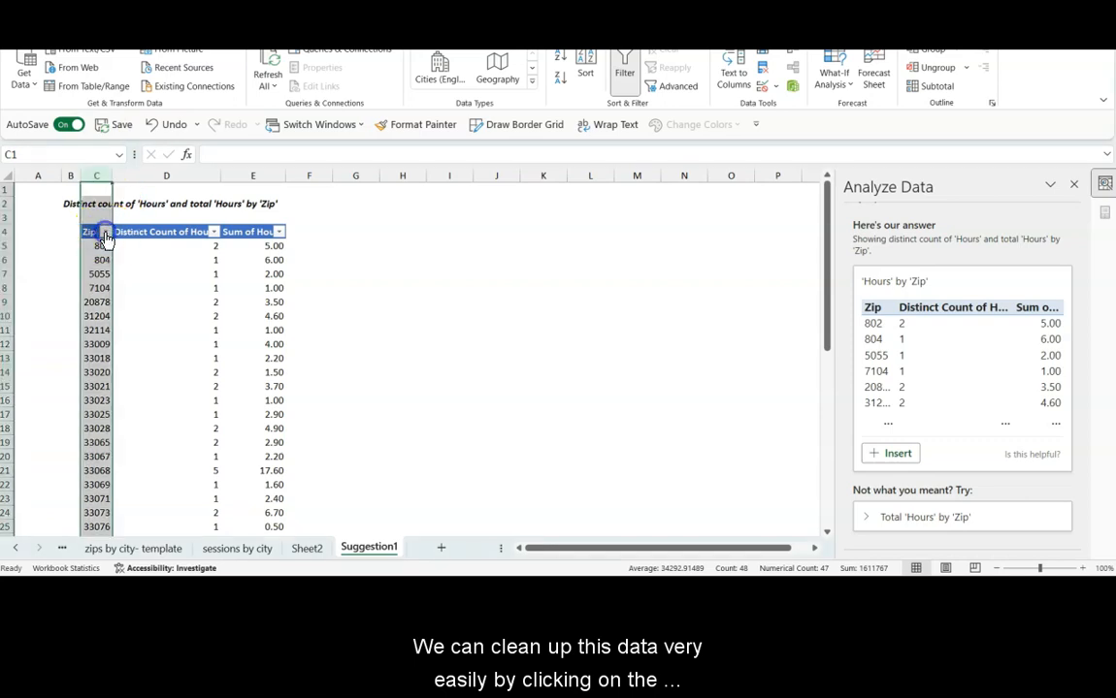
pyautogui.click(105, 236)
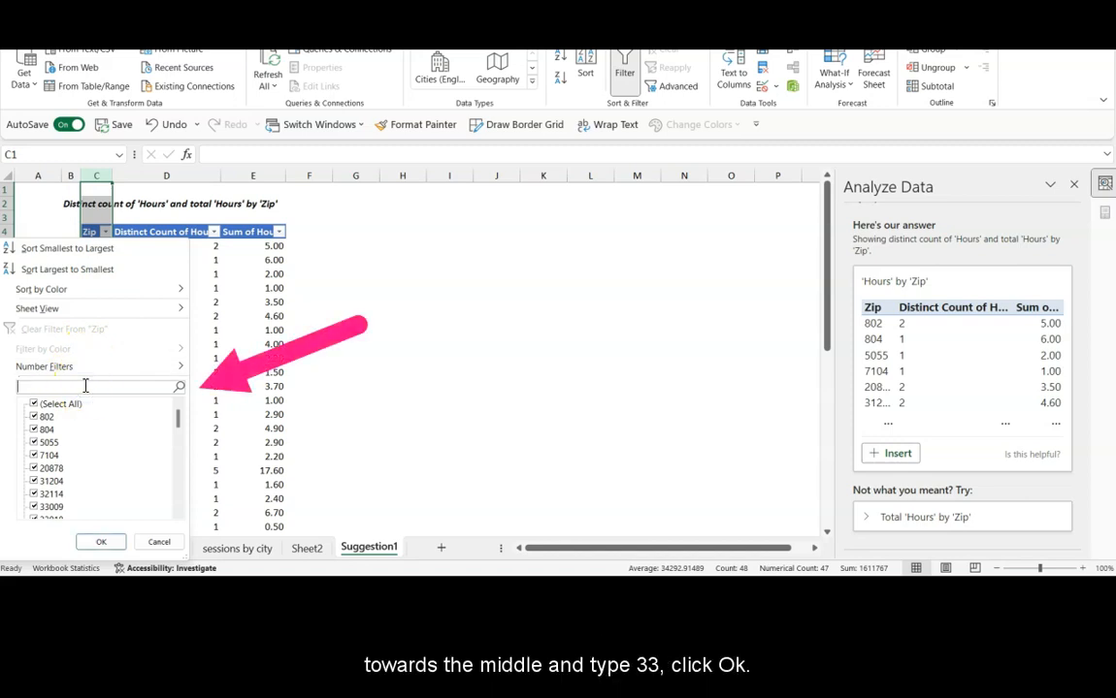
pyautogui.write('33')
pyautogui.press('Return')
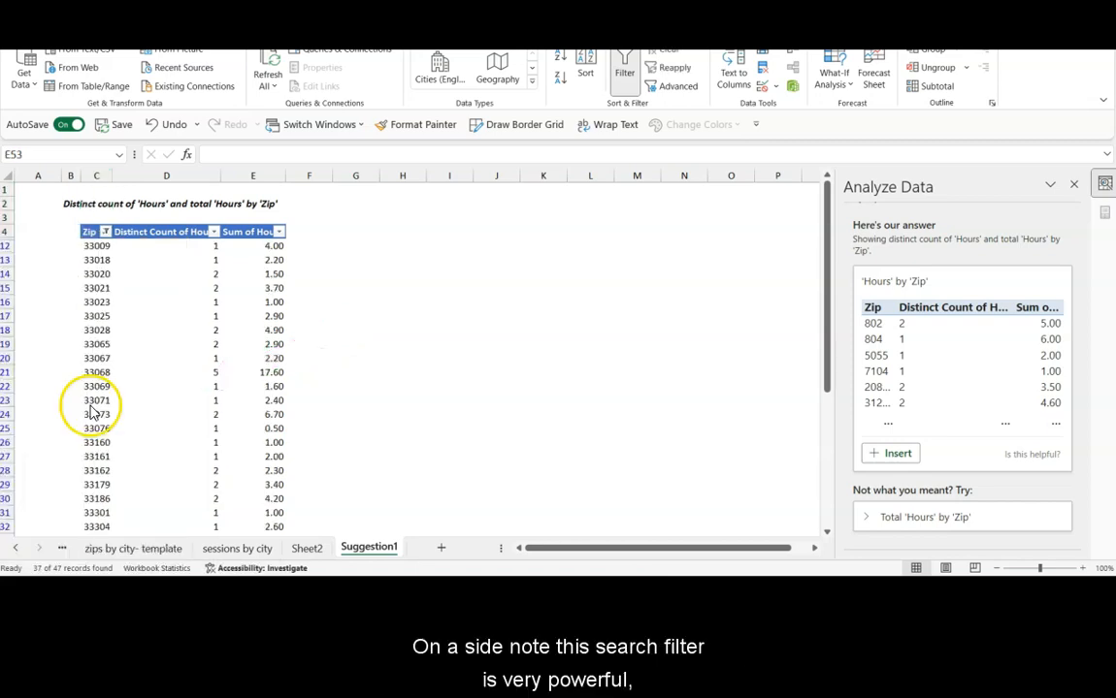
# Step: Review the filter options available for the Zip header, then select the filtered Zip column to check its count
pyautogui.click(105, 232)
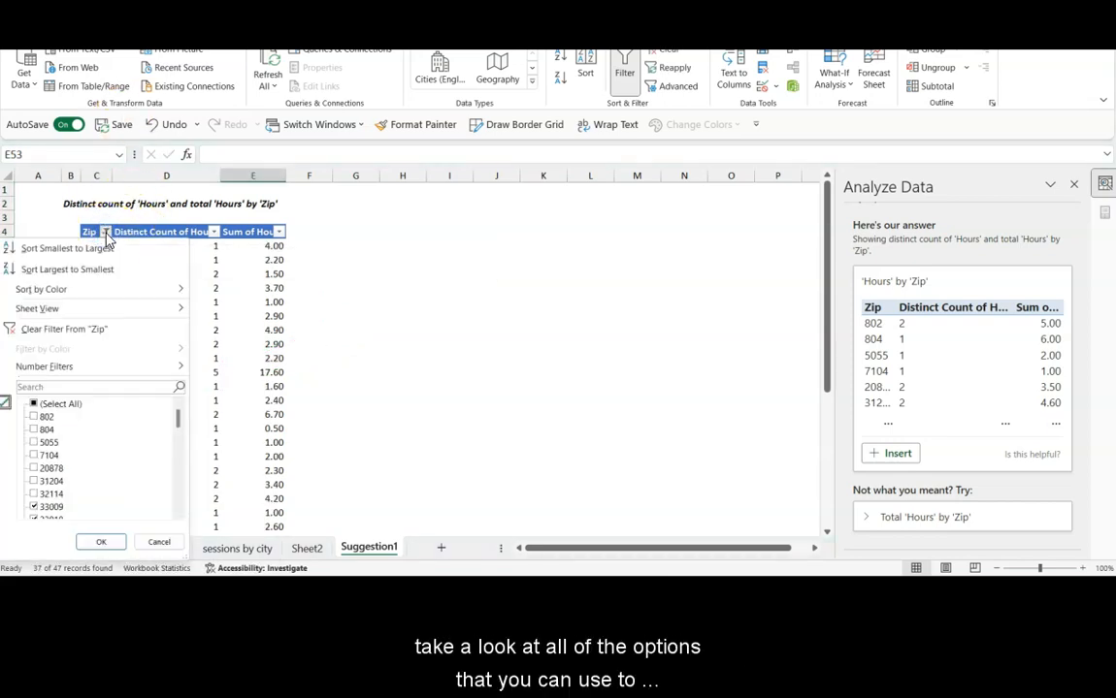
pyautogui.moveTo(141, 374)
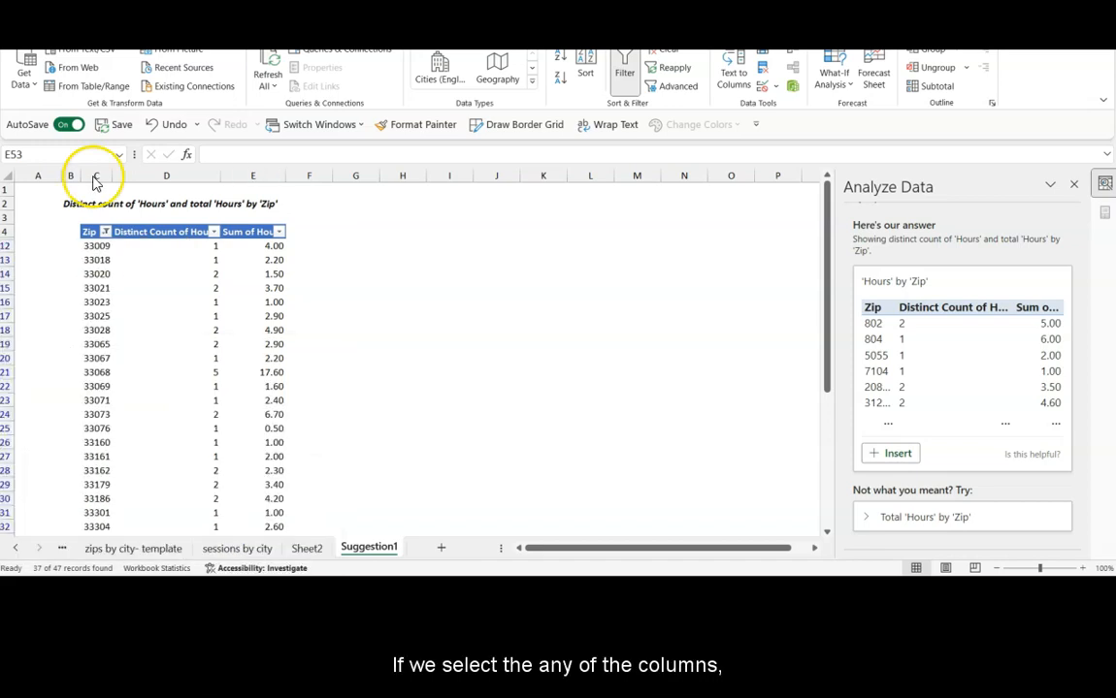
pyautogui.click(93, 175)
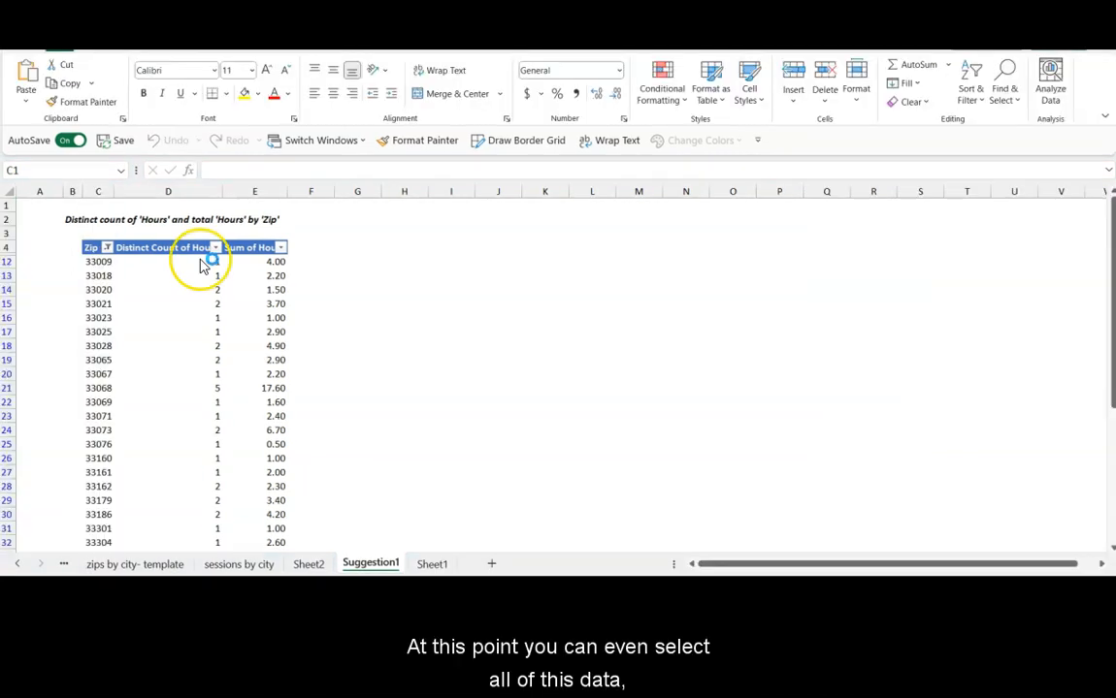
# Step: Copy the filtered columns C to E and paste them as values into a new sheet starting at cell B2
pyautogui.click(101, 194)
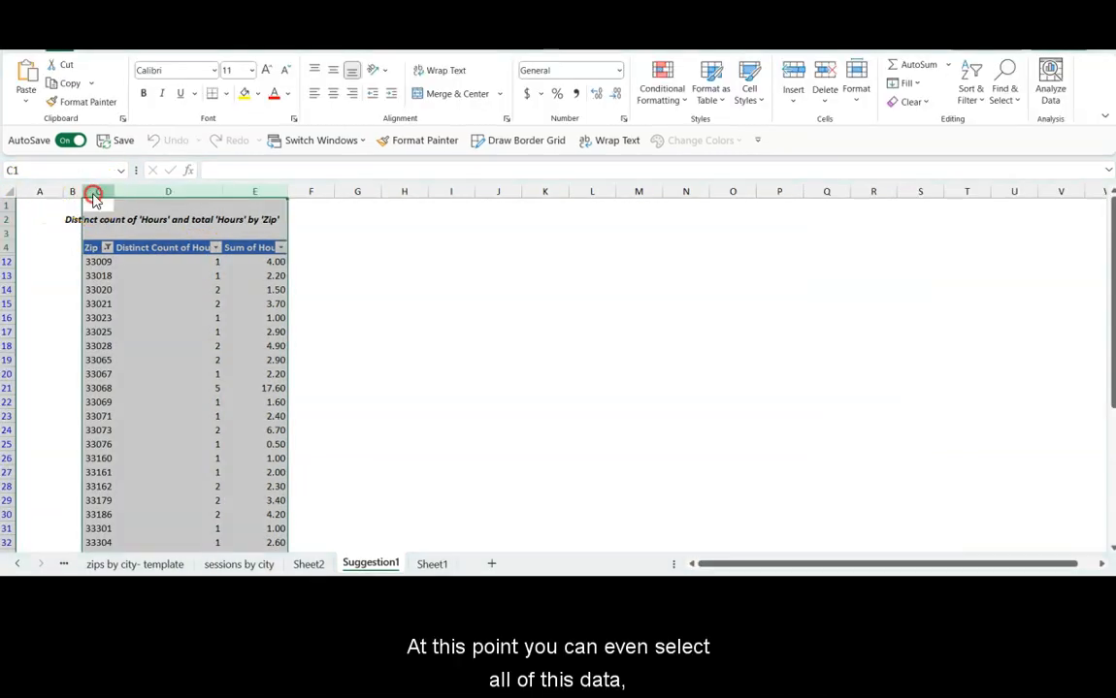
pyautogui.rightClick(94, 198)
pyautogui.click(116, 250)
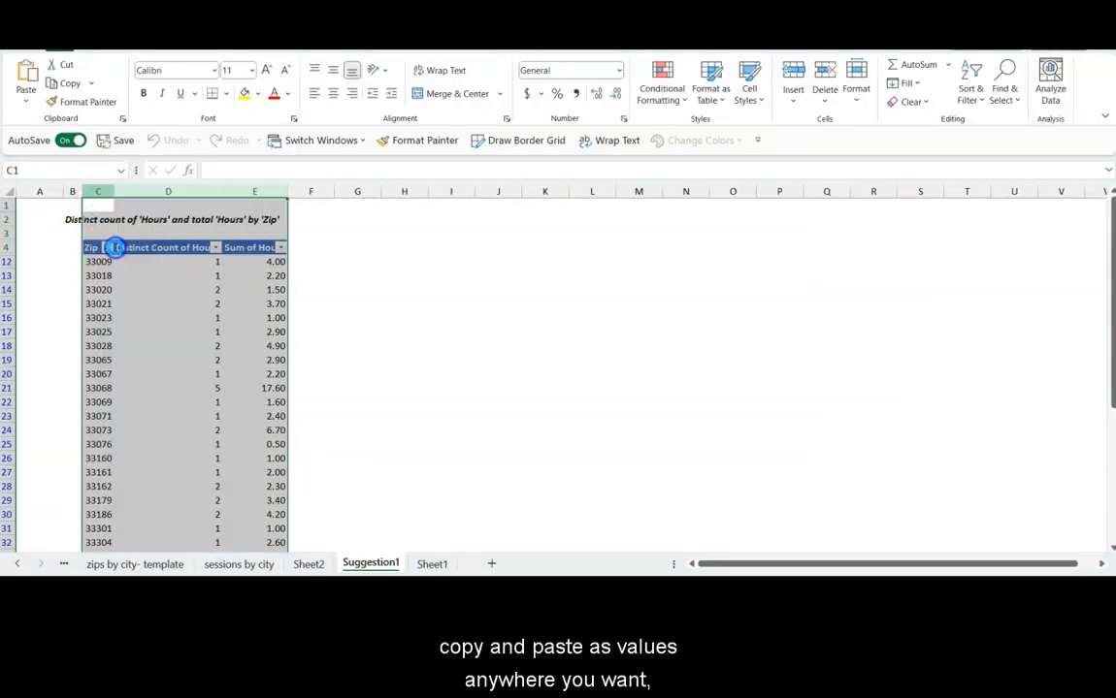
pyautogui.click(491, 562)
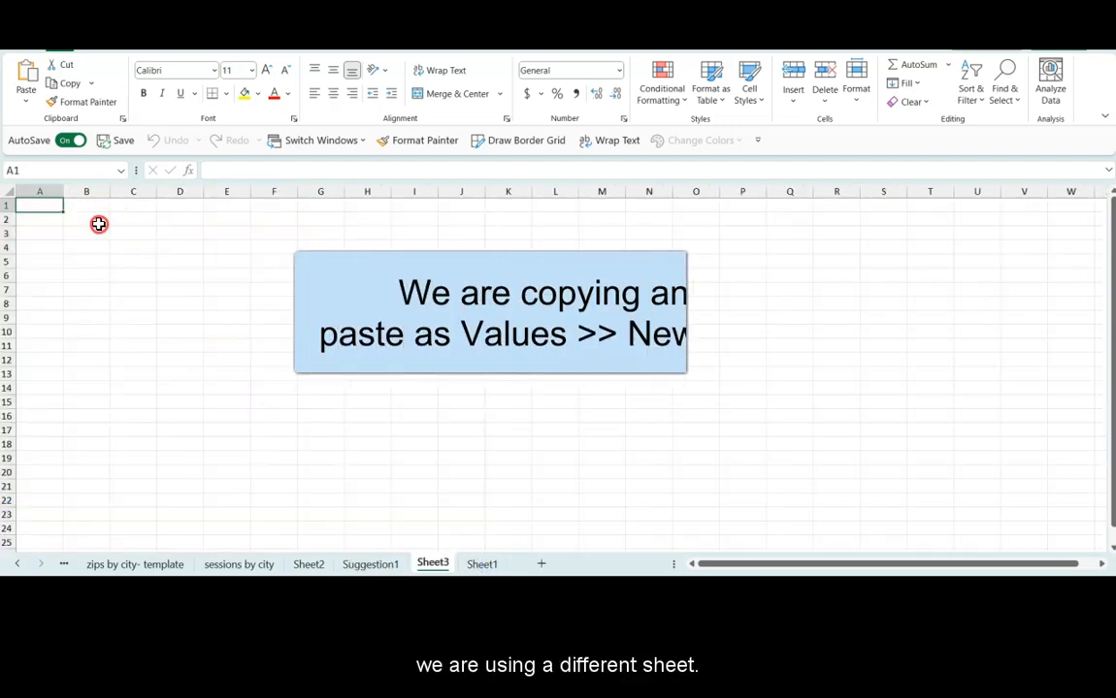
pyautogui.rightClick(100, 222)
pyautogui.click(135, 206)
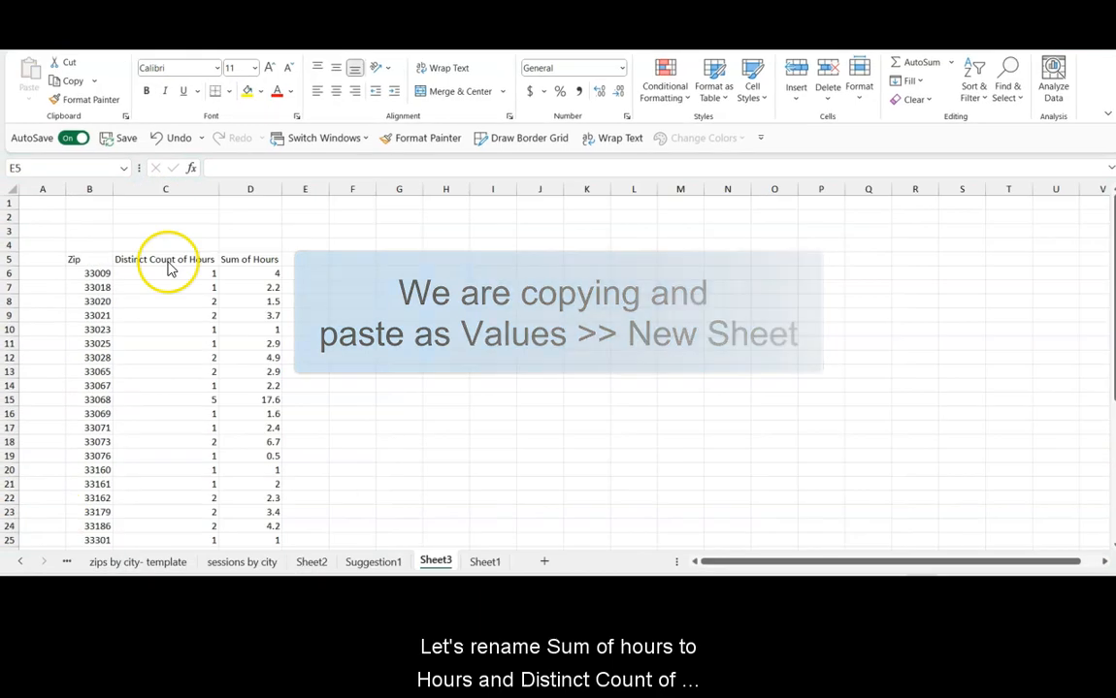
# Step: Rename the Sum of Hours header to Hours and the Distinct Count of Hours header to Appointments
pyautogui.click(230, 259)
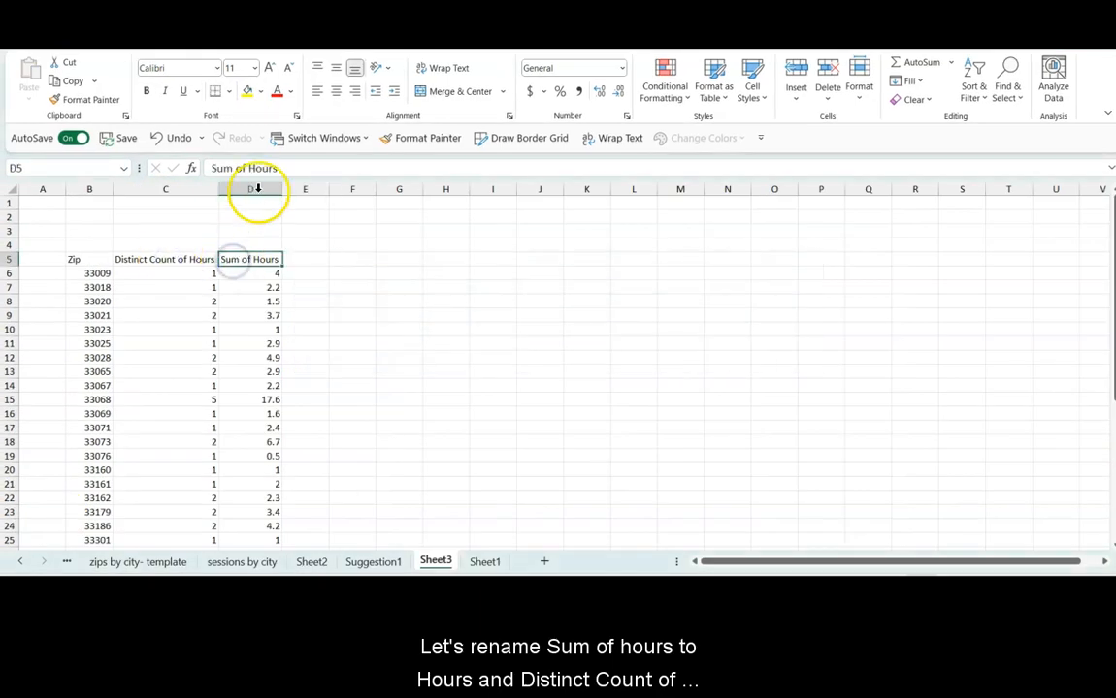
pyautogui.moveTo(211, 169); pyautogui.dragTo(239, 169)
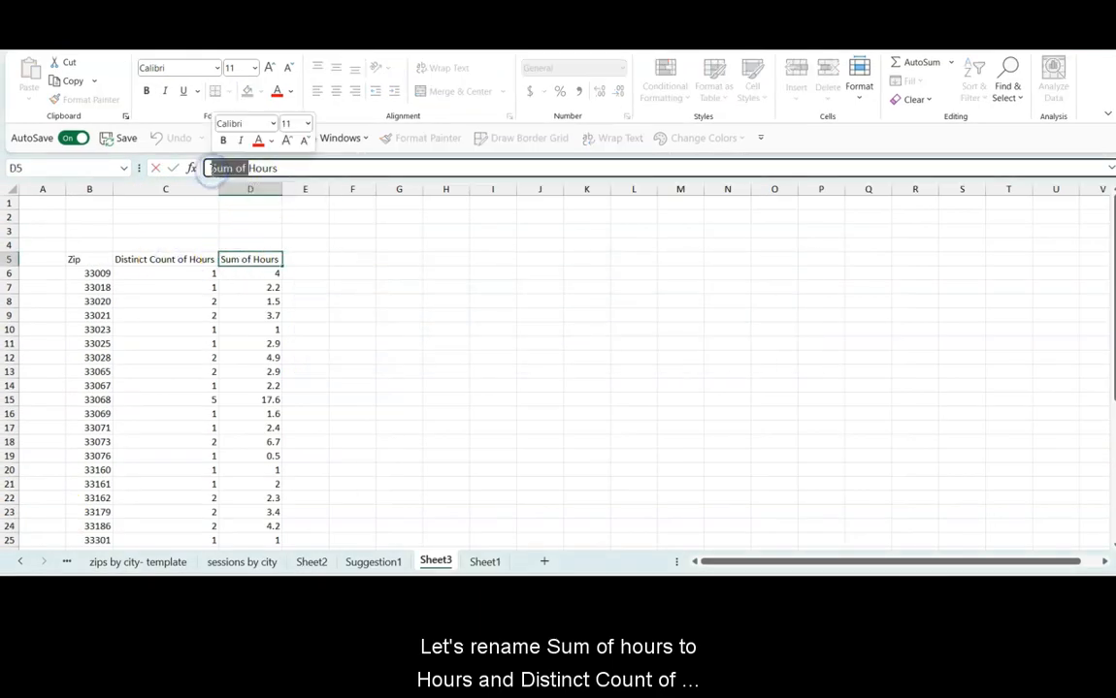
pyautogui.press('Delete')
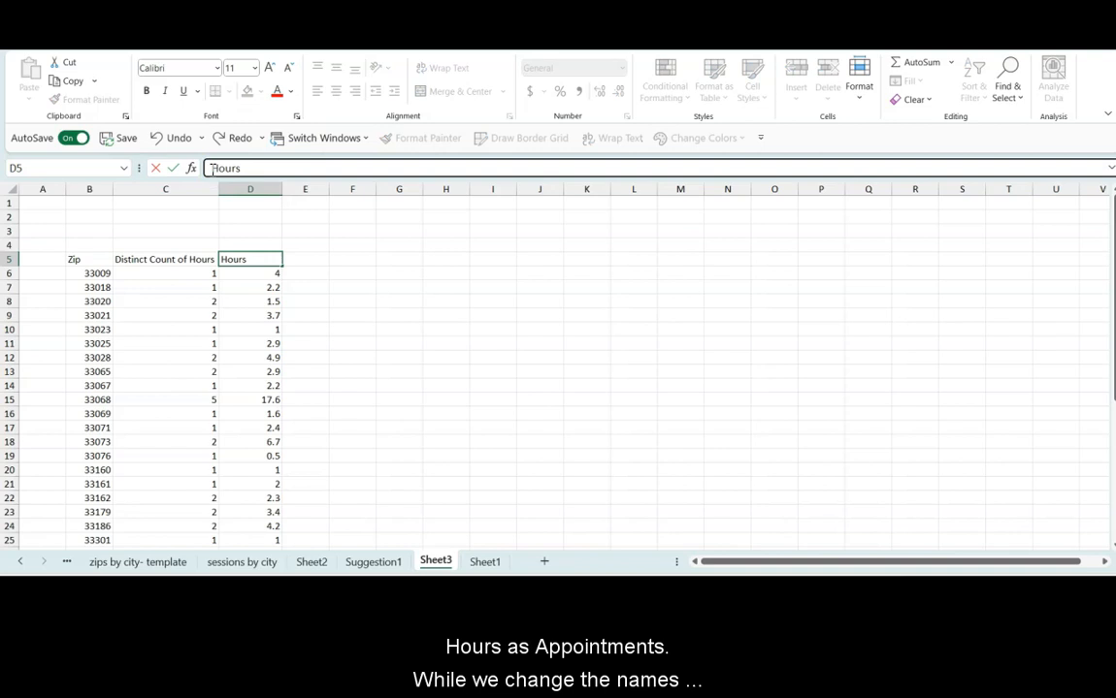
pyautogui.click(168, 259)
pyautogui.moveTo(332, 167); pyautogui.dragTo(197, 173)
pyautogui.write('App')
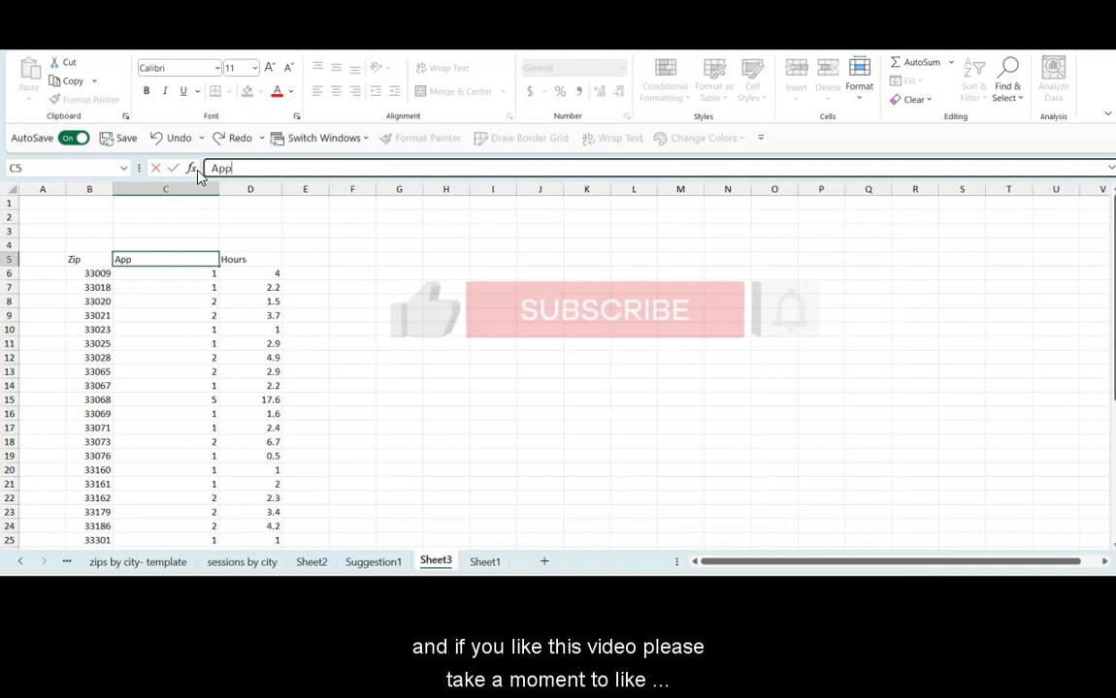
pyautogui.write('ointments')
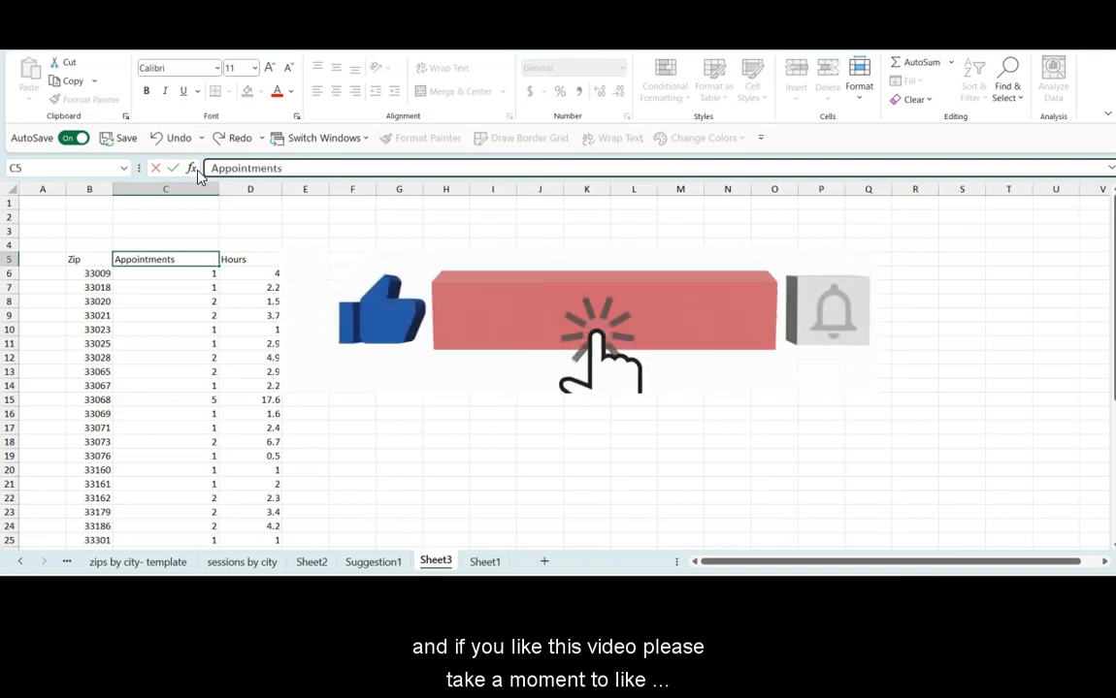
pyautogui.press('Return')
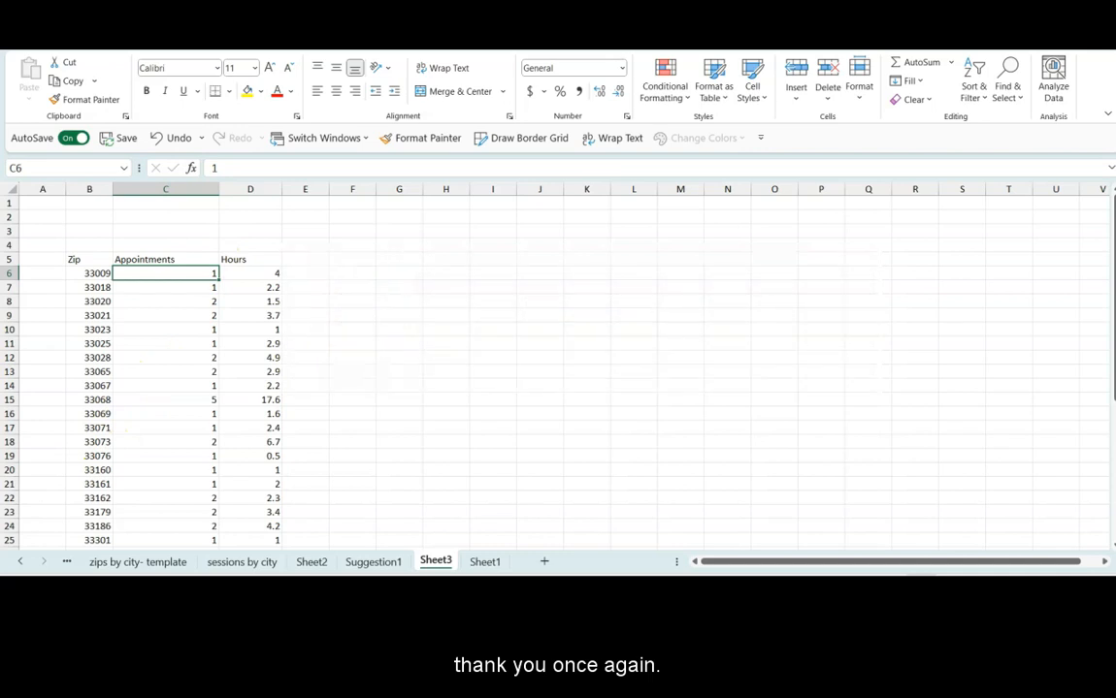
# Step: Run Analyze Data on the Zip, Appointments and Hours table with the question "top 5 sessions by zip"
pyautogui.scroll(-1, 348, 393)
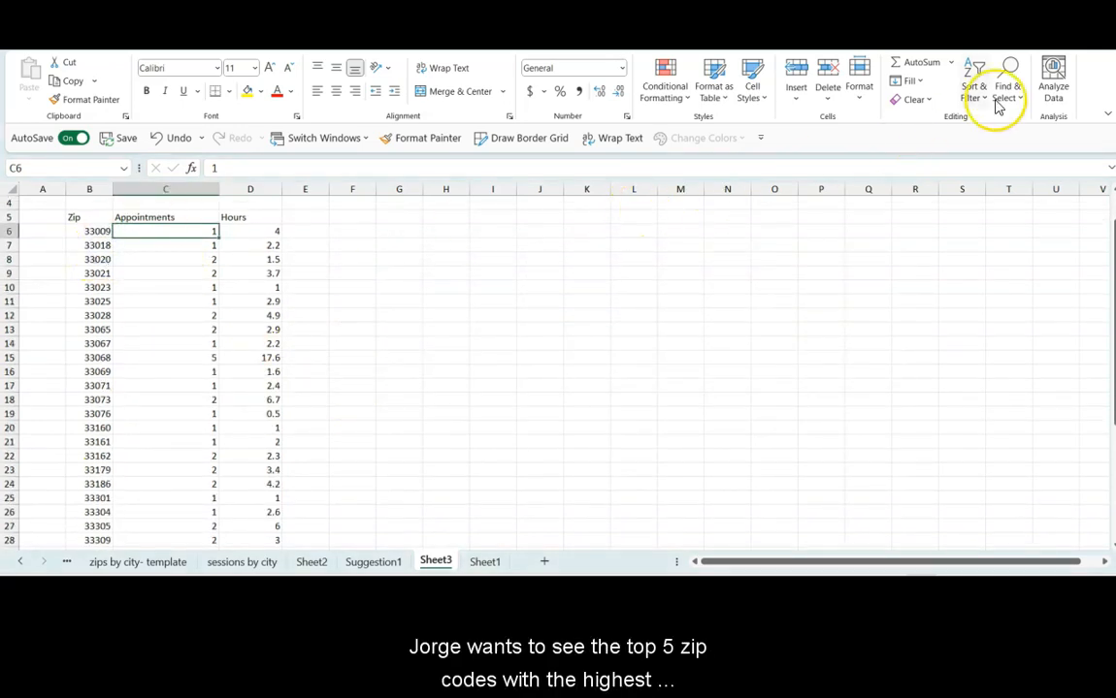
pyautogui.click(1053, 85)
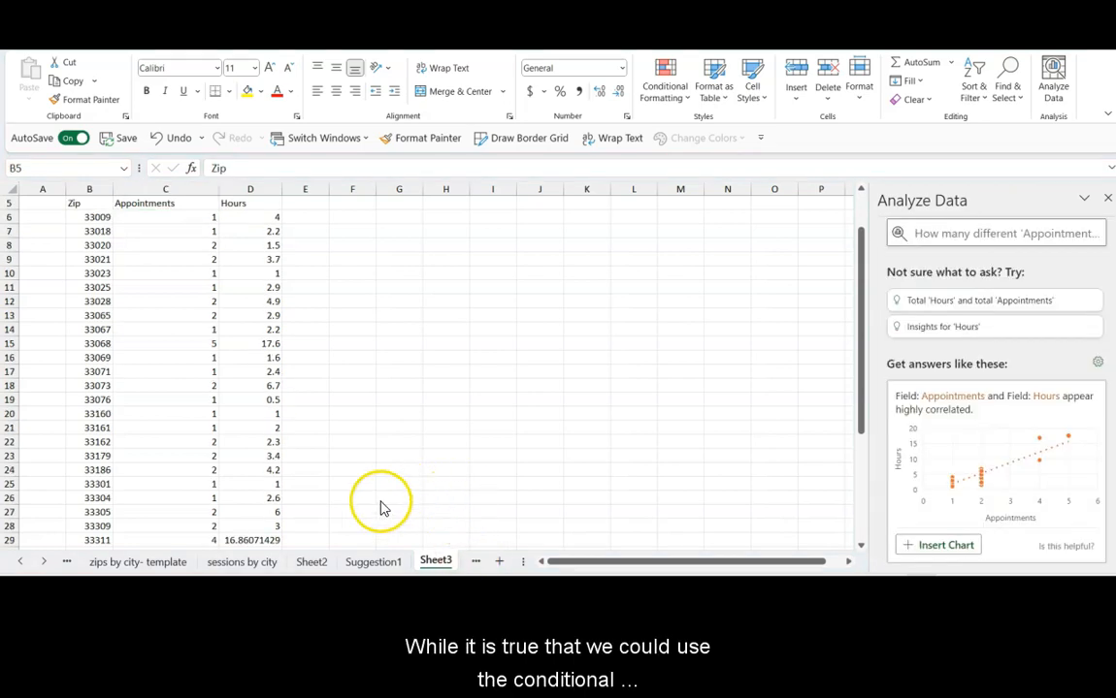
pyautogui.hotkey('ctrl', 'a')
pyautogui.click(664, 95)
pyautogui.click(664, 95)
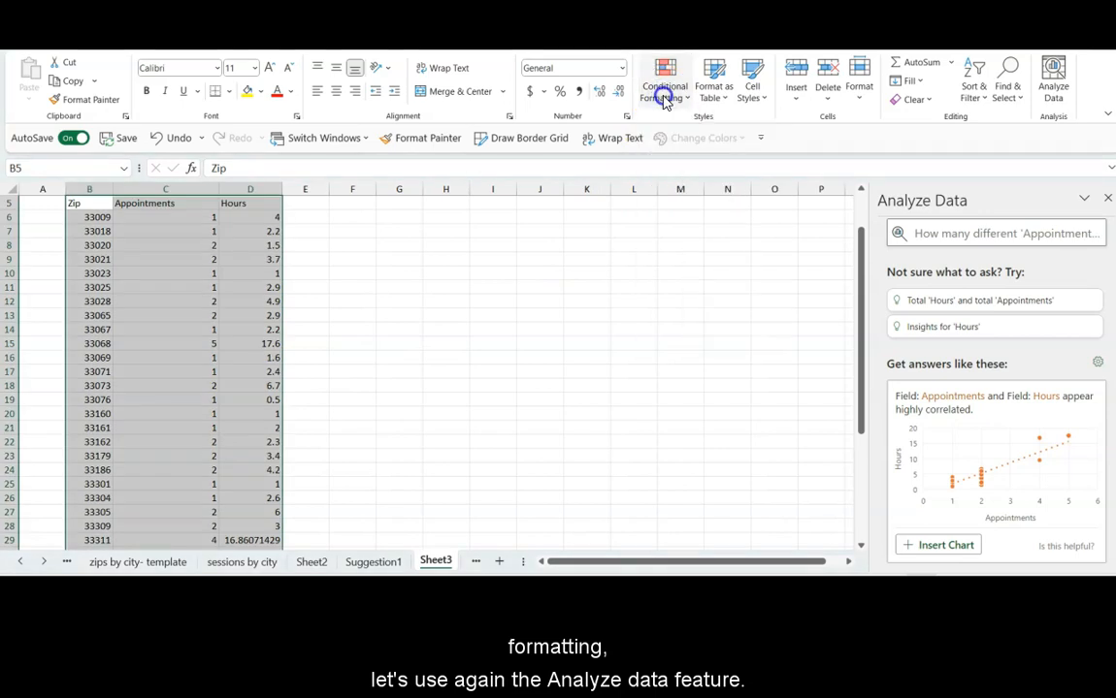
pyautogui.click(947, 233)
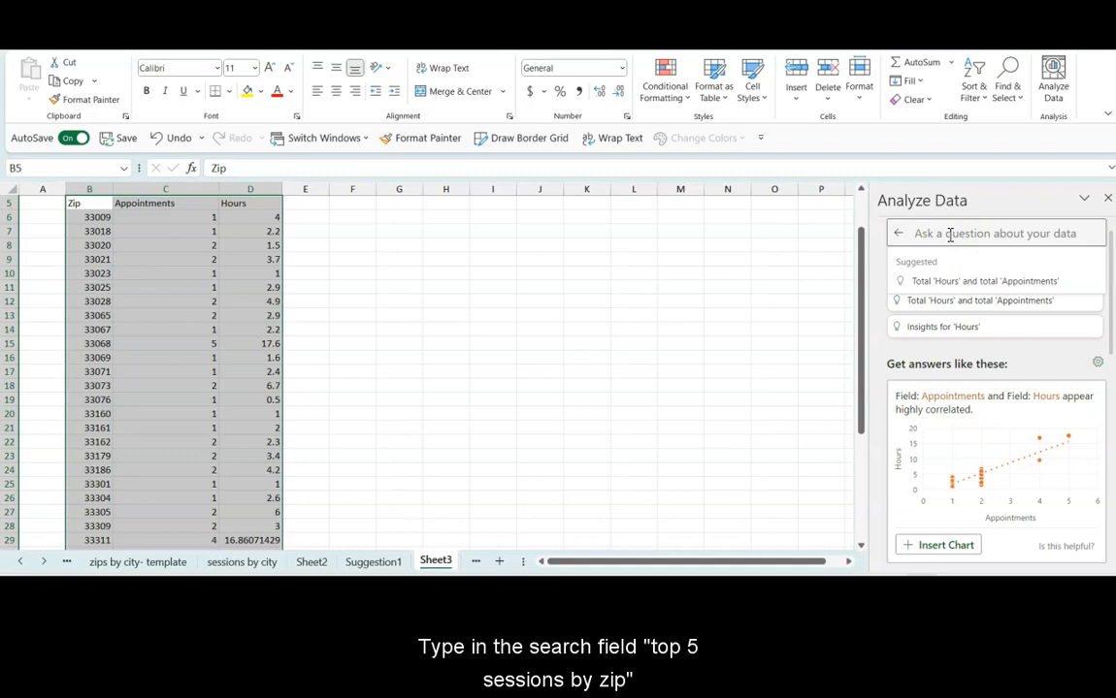
pyautogui.write('top 5 sessions by zip')
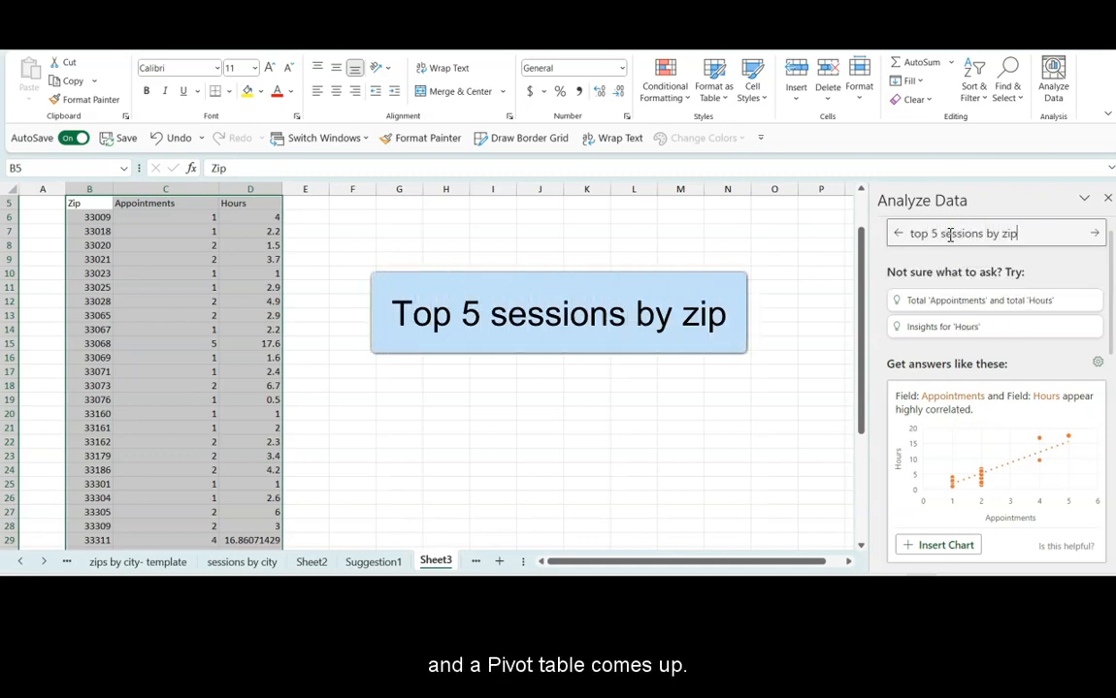
pyautogui.press('Return')
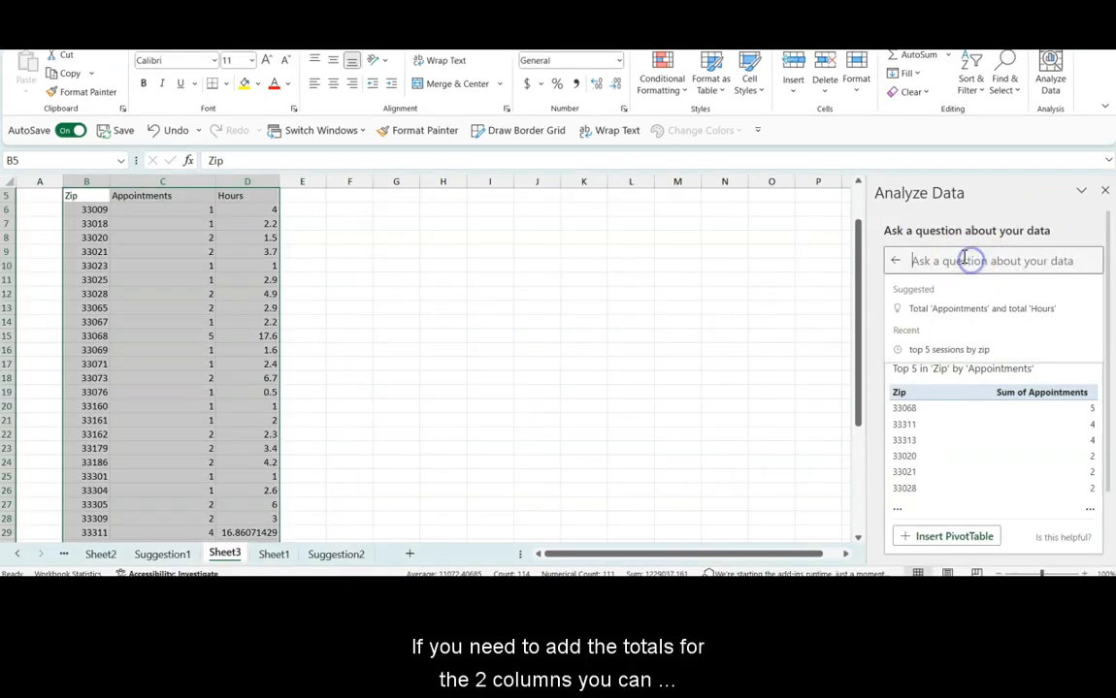
# Step: Ask Analyze Data for "total sessions and total hours"
pyautogui.write('total sessions and tot')
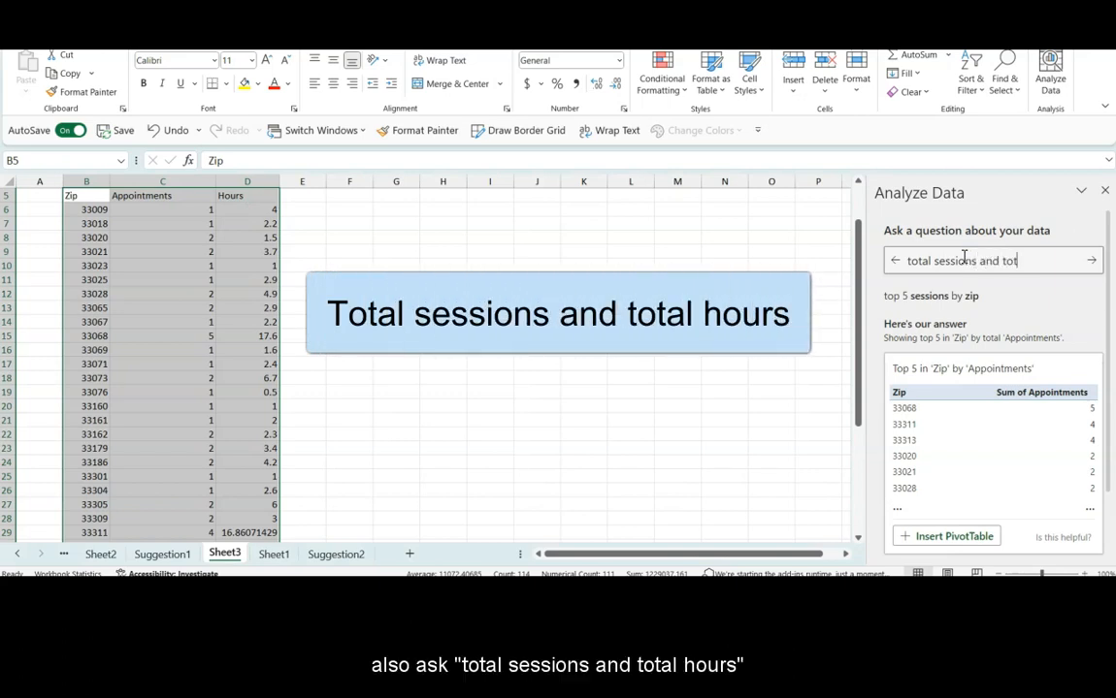
pyautogui.write('al hours')
pyautogui.press('Return')
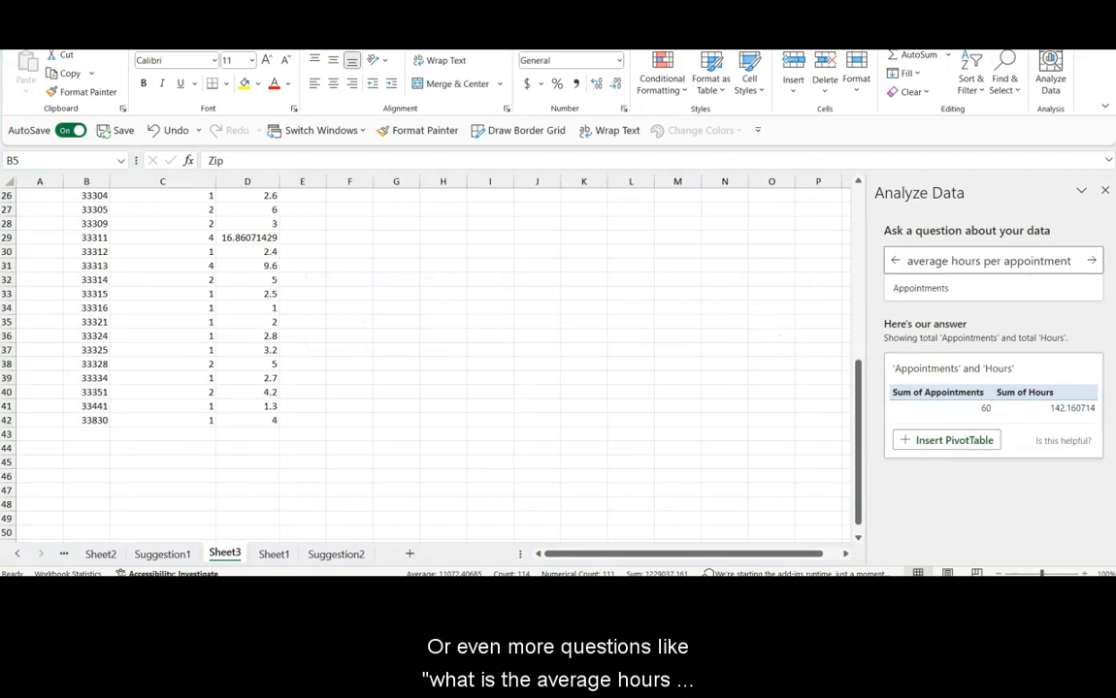
# Step: Ask Analyze Data for "average hours per appointments"
pyautogui.click(1073, 261)
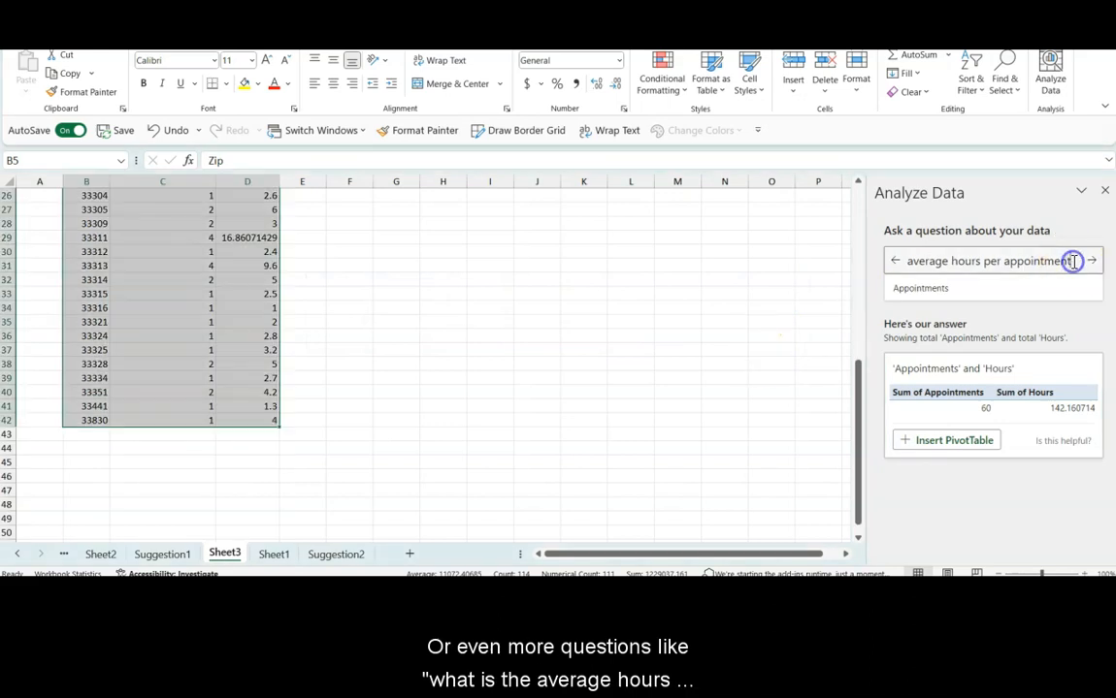
pyautogui.write('s')
pyautogui.press('Return')
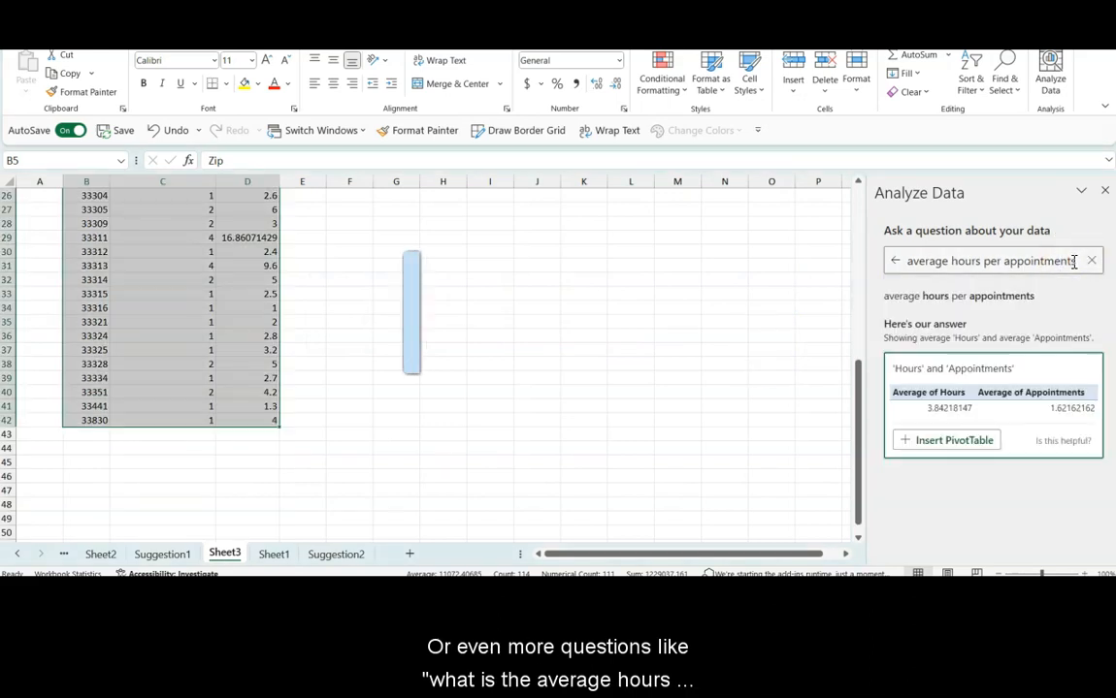